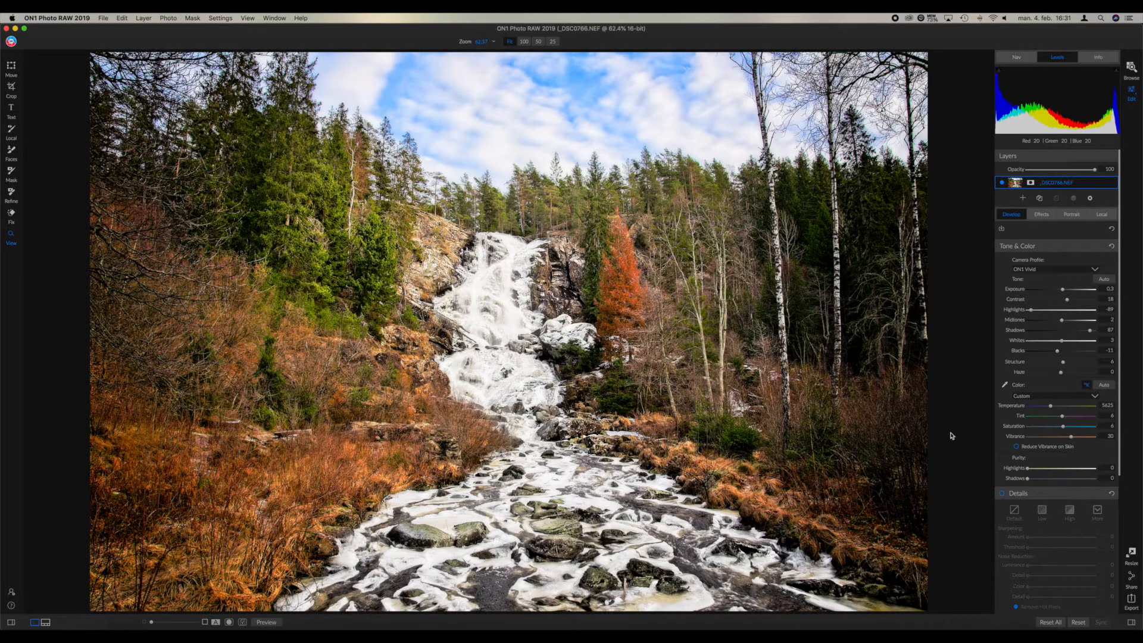
- Add a Dynamic Contrast filter to the waterfall photo's effects
left_click(1042, 215)
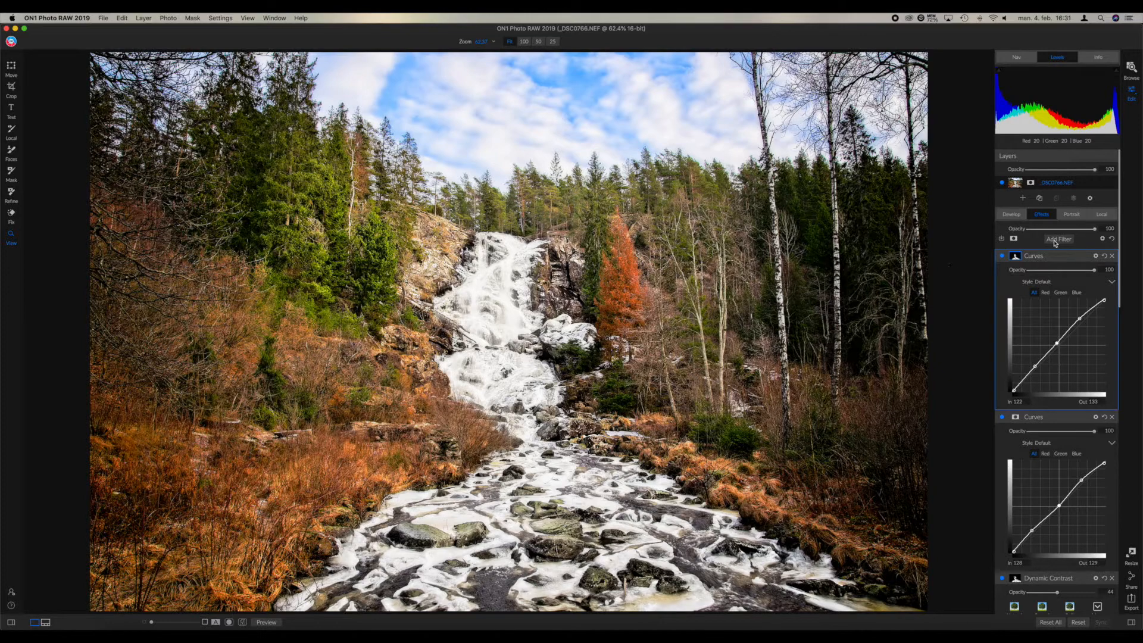
key("shift+super+f")
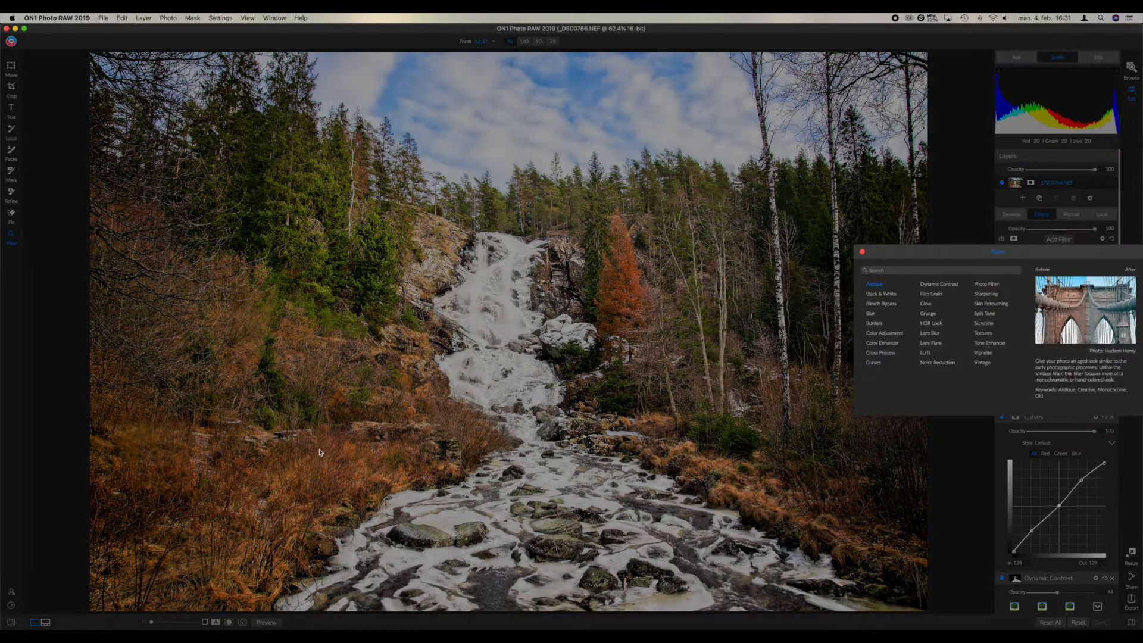
left_click(935, 284)
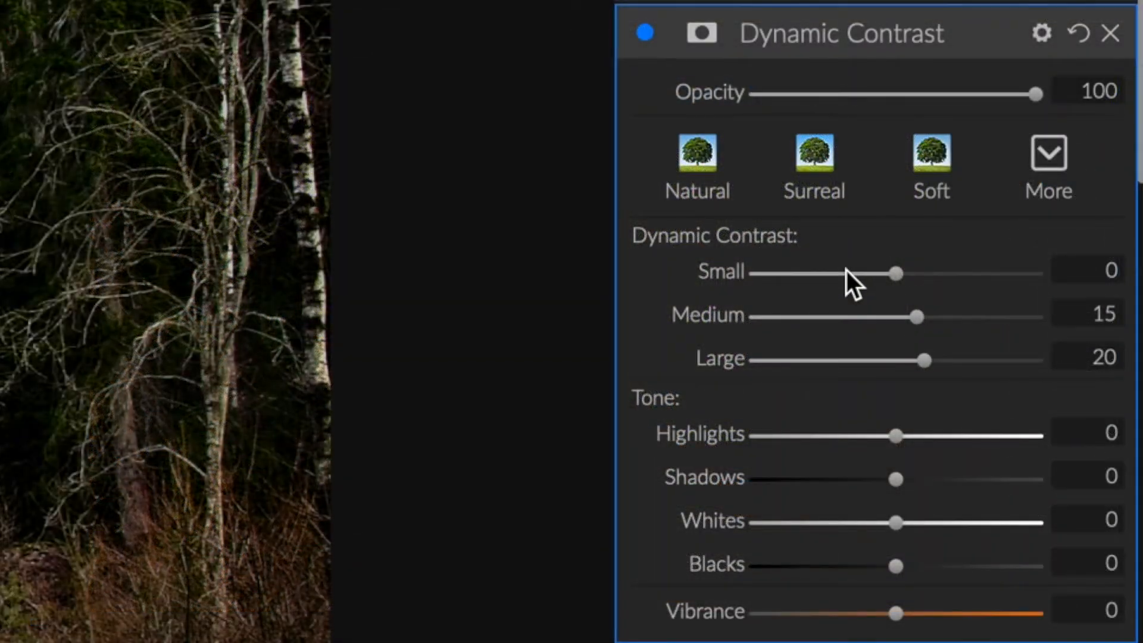
- Set the filter's Dynamic Contrast sliders to Small -45, Medium -37 and Large -36
left_click(846, 272)
left_click(844, 316)
left_click(845, 359)
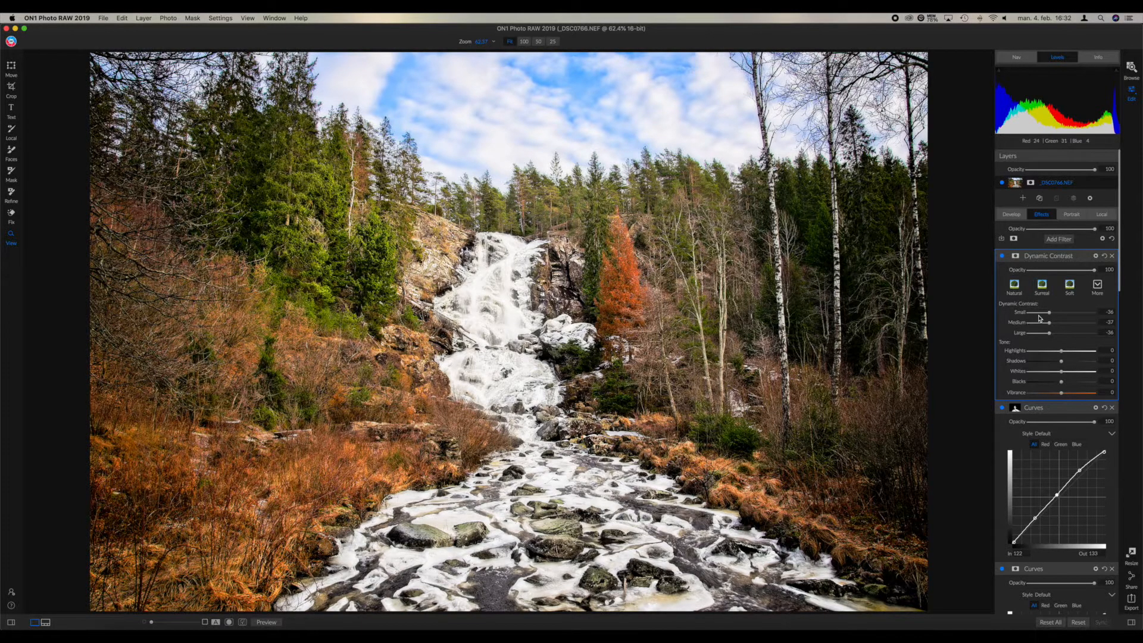
left_click_drag(1047, 315, 1045, 316)
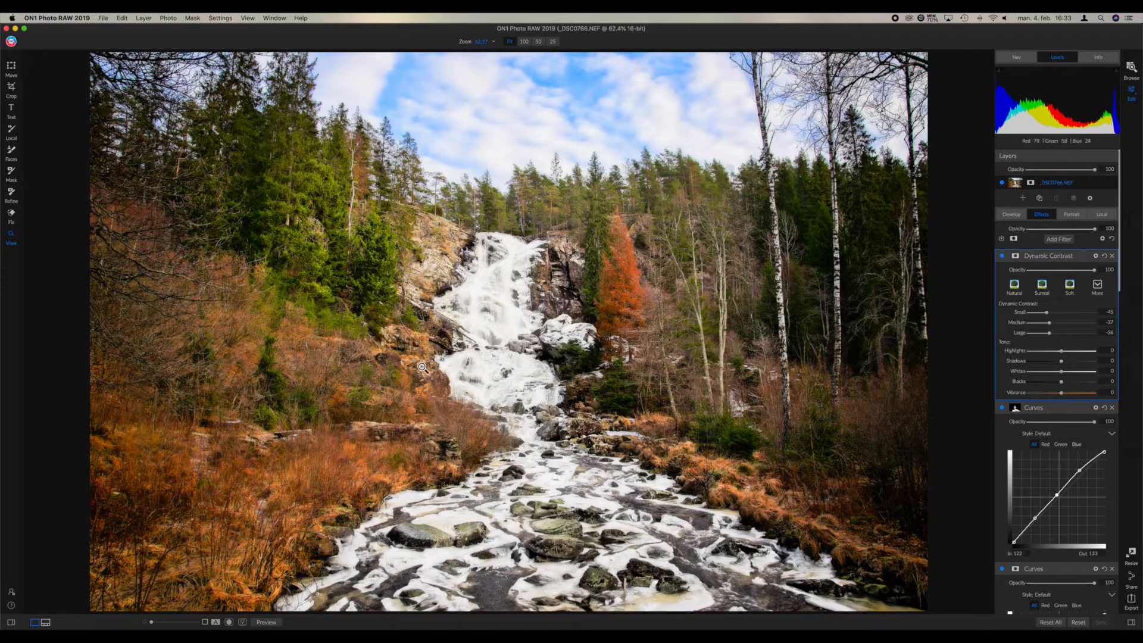
- Invert the Dynamic Contrast filter's mask and set the masking brush to Paint In with a lower opacity
left_click(1016, 257)
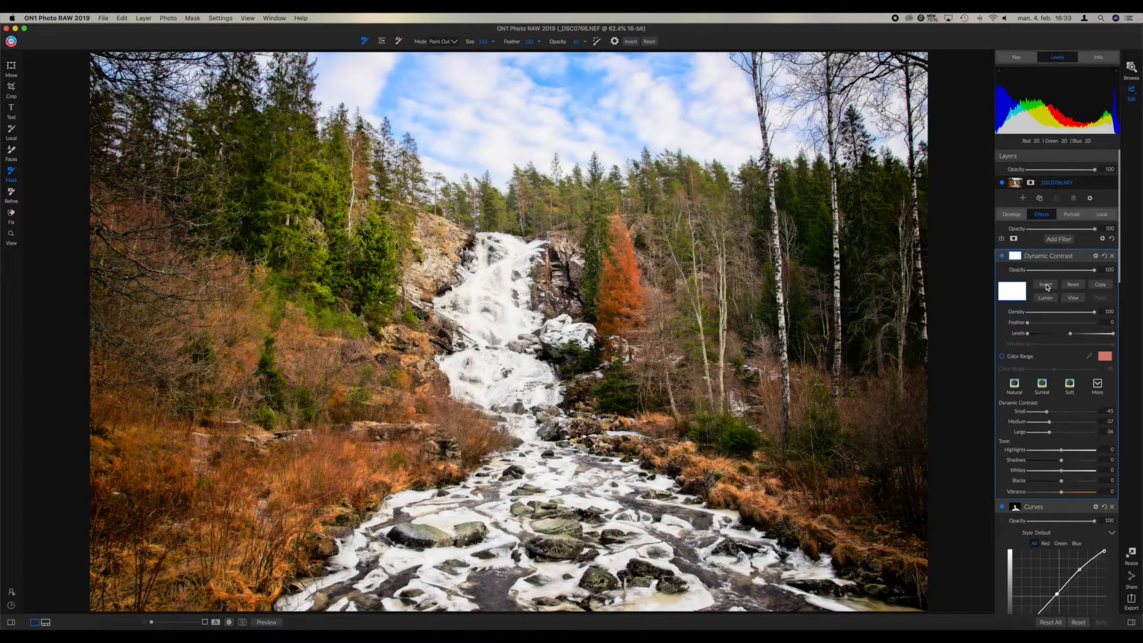
left_click(1046, 285)
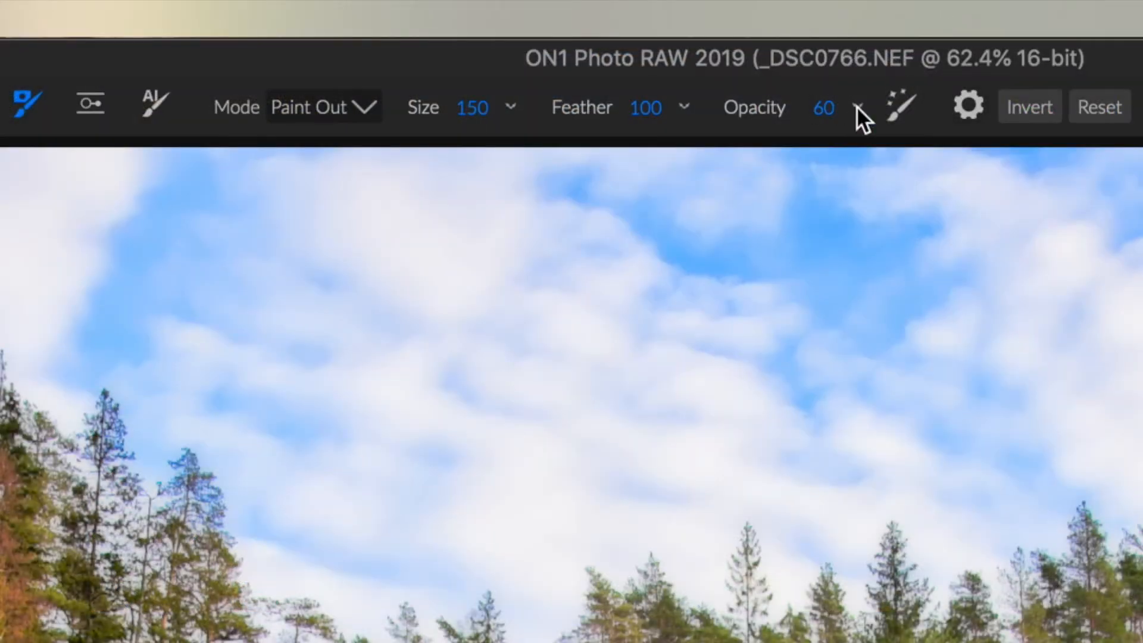
left_click(858, 106)
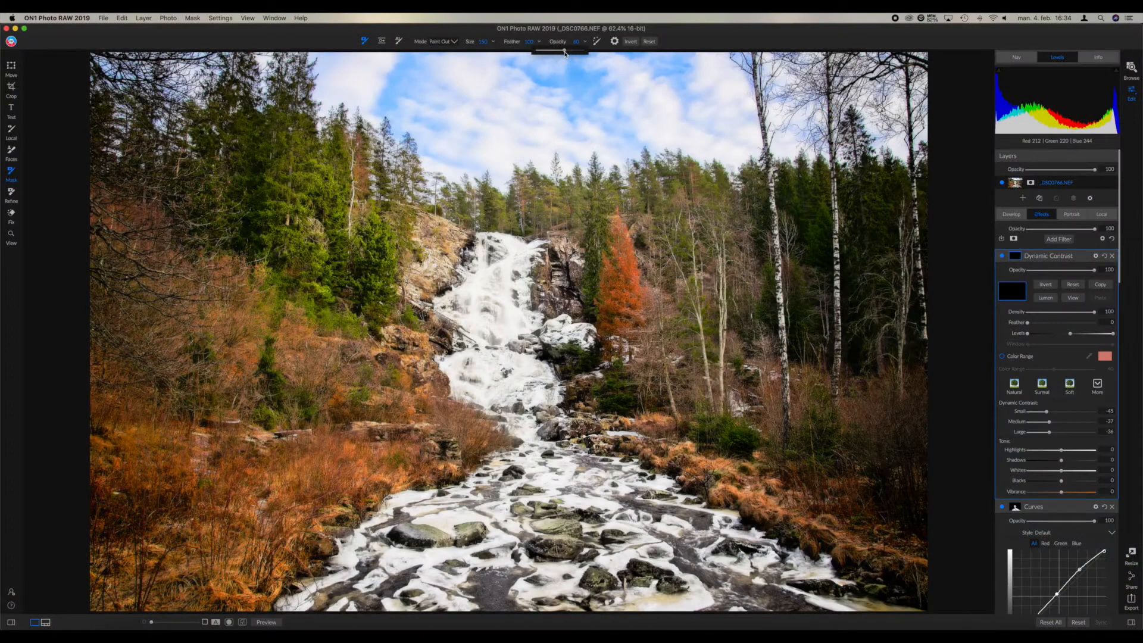
left_click_drag(564, 52, 556, 51)
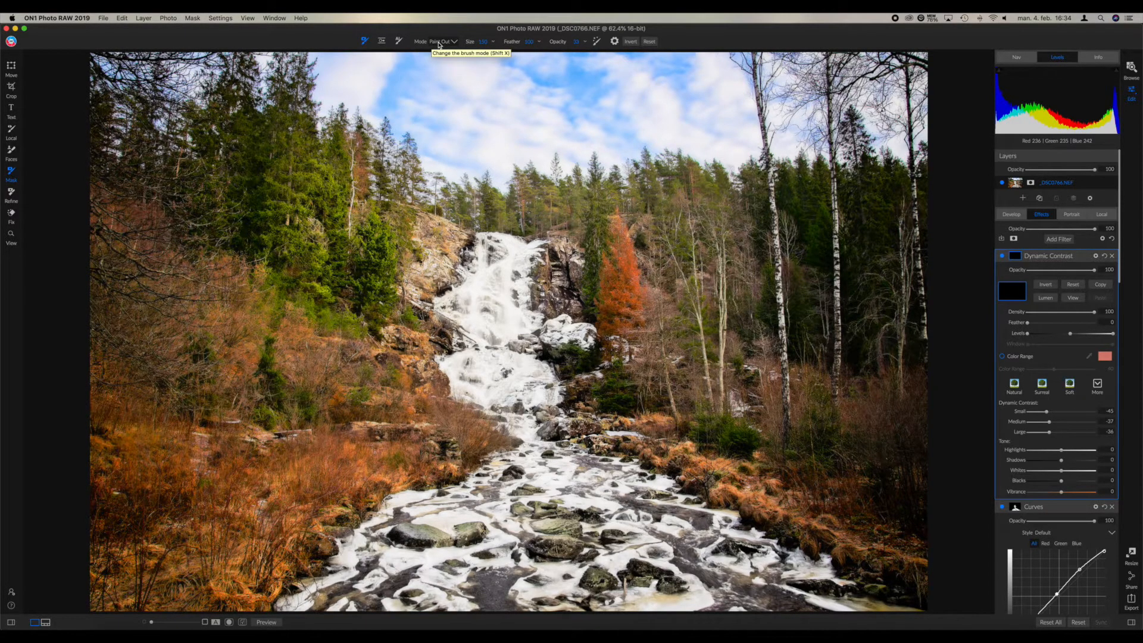
key("shift+x")
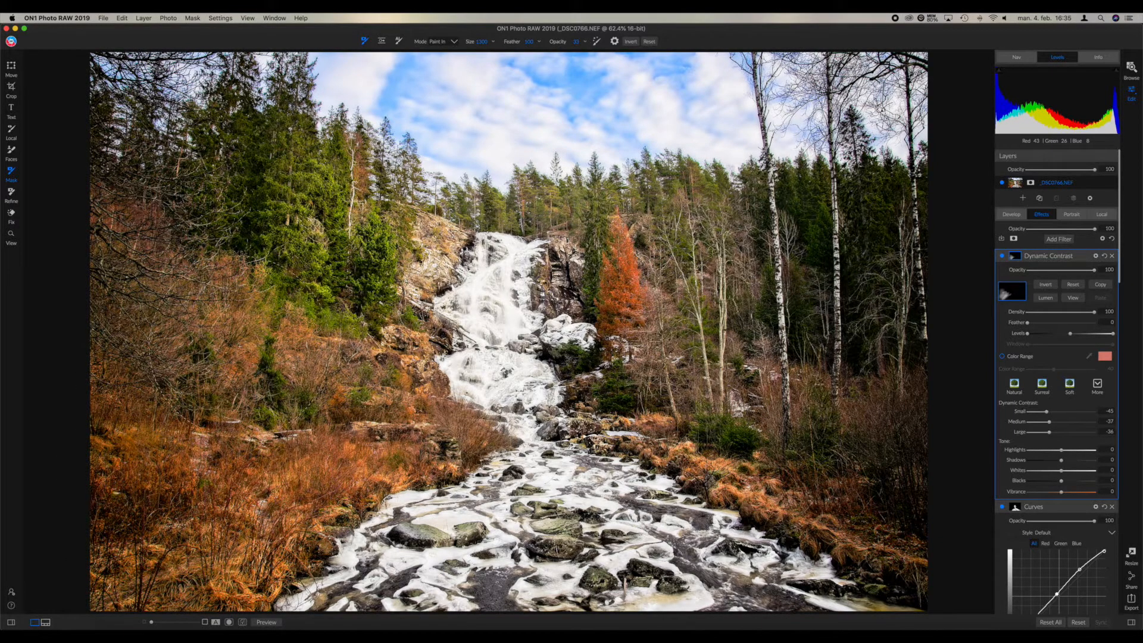
- Resize the masking brush and paint the softened contrast into the vegetation along the river banks
key("bracketleft")
key("bracketleft")
key("bracketleft")
key("bracketleft")
key("bracketleft")
key("bracketleft")
key("bracketleft")
key("bracketleft")
key("bracketleft")
key("bracketleft")
key("bracketleft")
key("bracketleft")
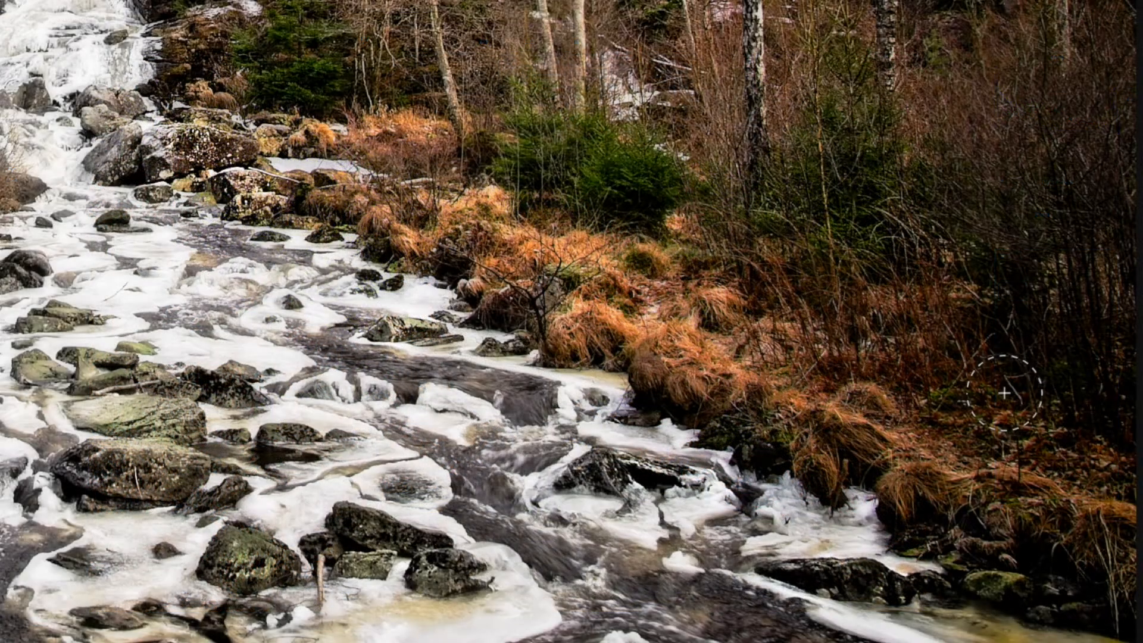
key("bracketright")
key("bracketright")
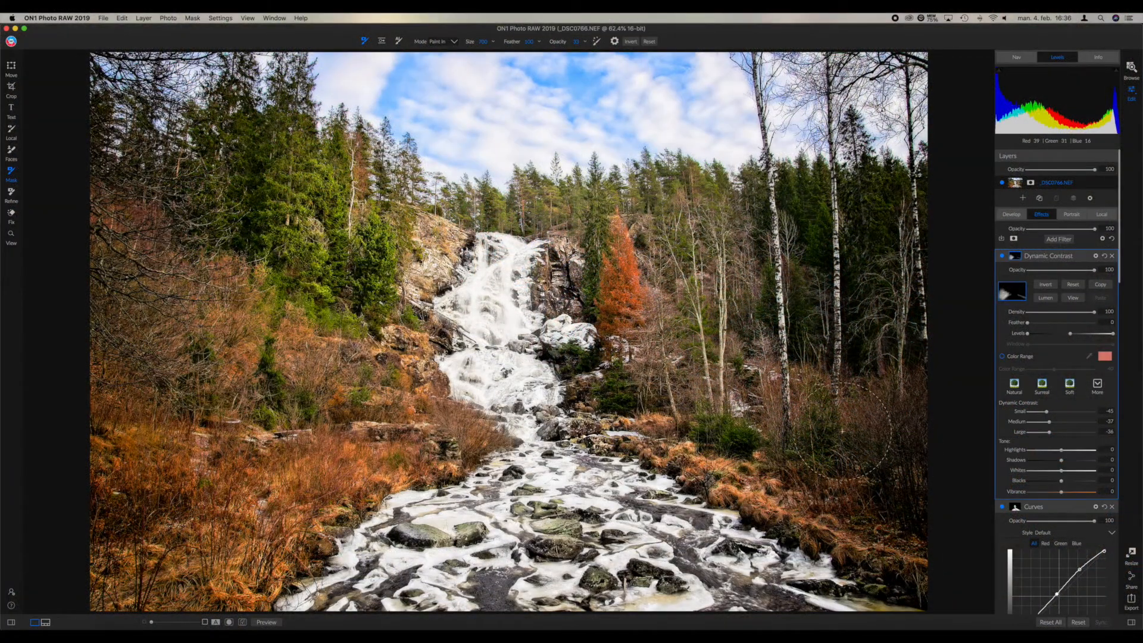
- Shrink the masking brush and paint the softened contrast into the trees and bushes on the photo's right side
key("bracketleft")
key("bracketleft")
key("bracketleft")
key("bracketleft")
key("bracketleft")
key("bracketleft")
- Raise the masking brush opacity to 100 and touch up the Dynamic Contrast mask
left_click(585, 42)
left_click(586, 42)
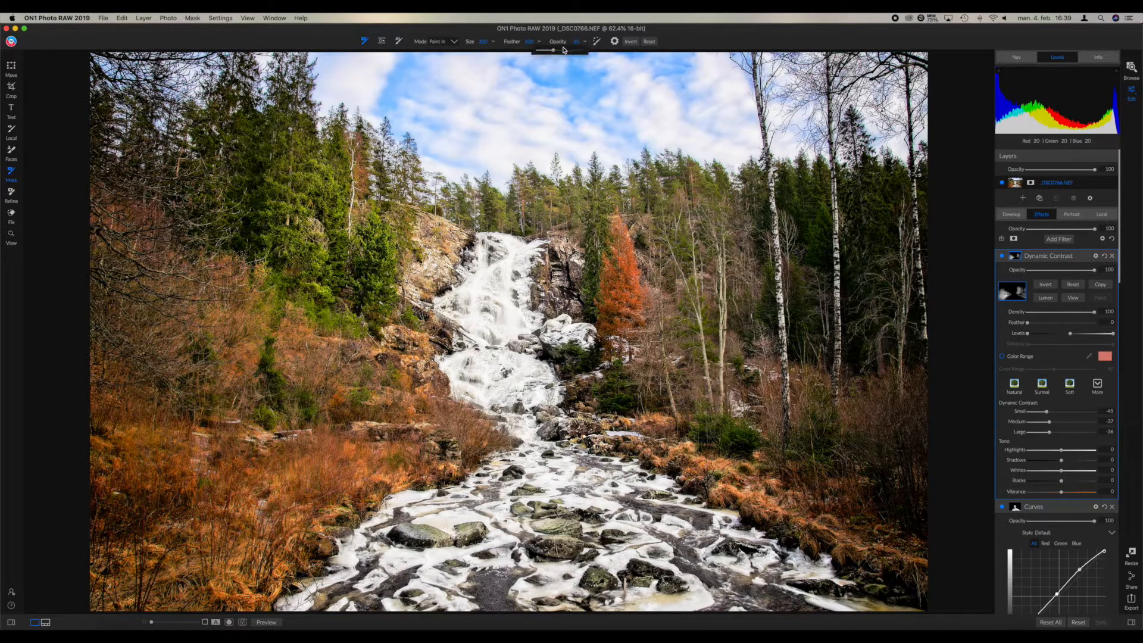
left_click_drag(553, 50, 600, 49)
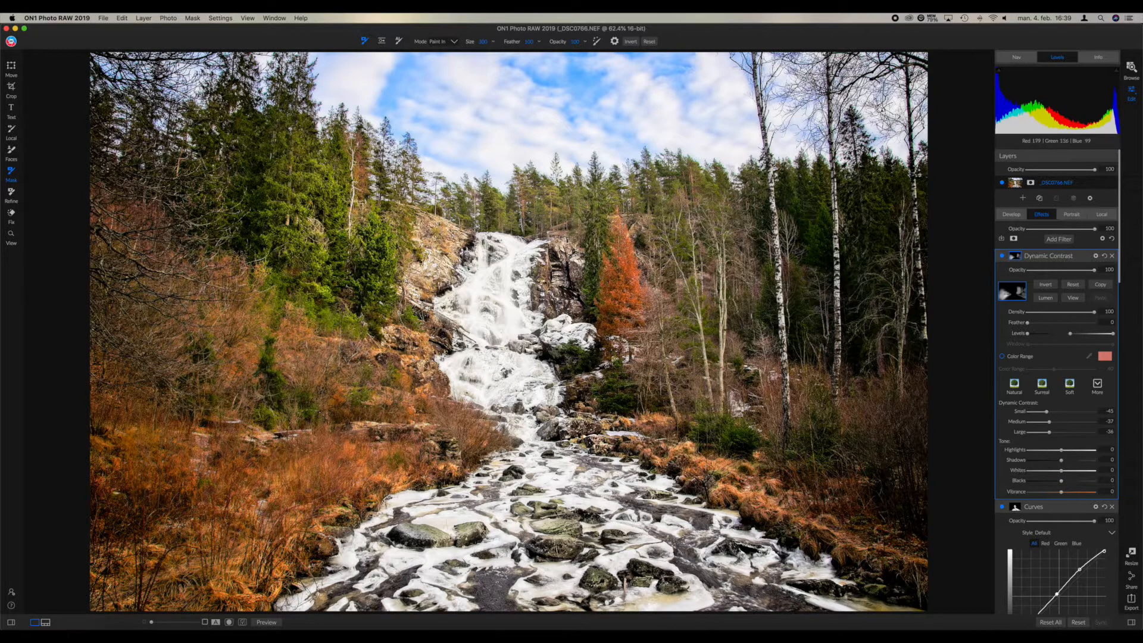
key("x")
- Add a Color Adjustment filter and copy the Dynamic Contrast filter's mask onto it
left_click(1060, 239)
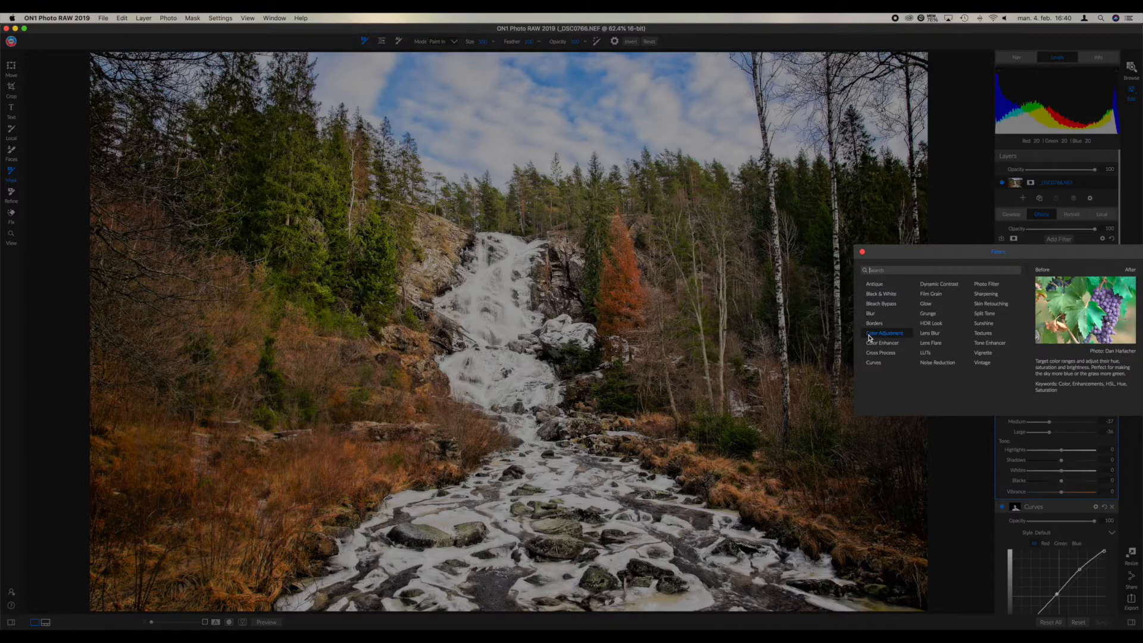
key("Escape")
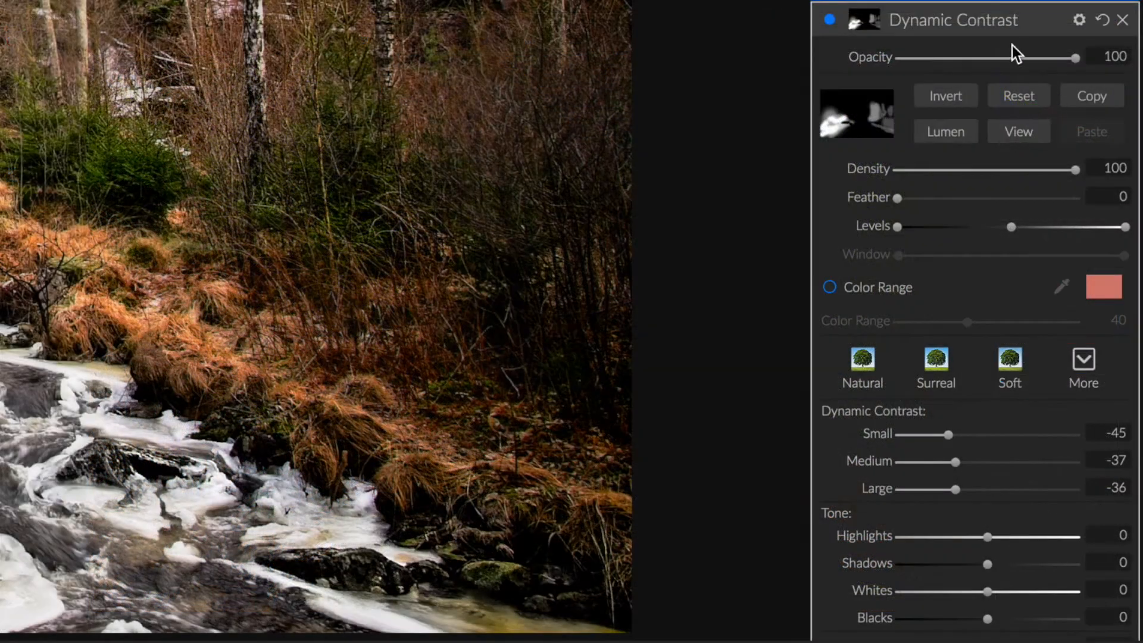
left_click(1115, 101)
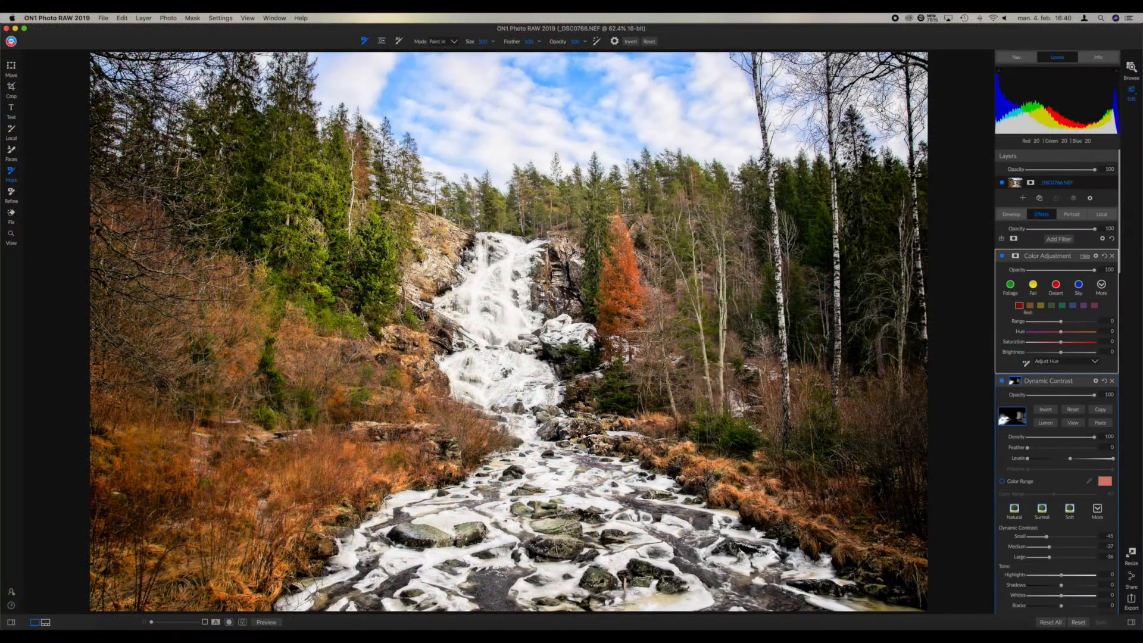
left_click(1016, 257)
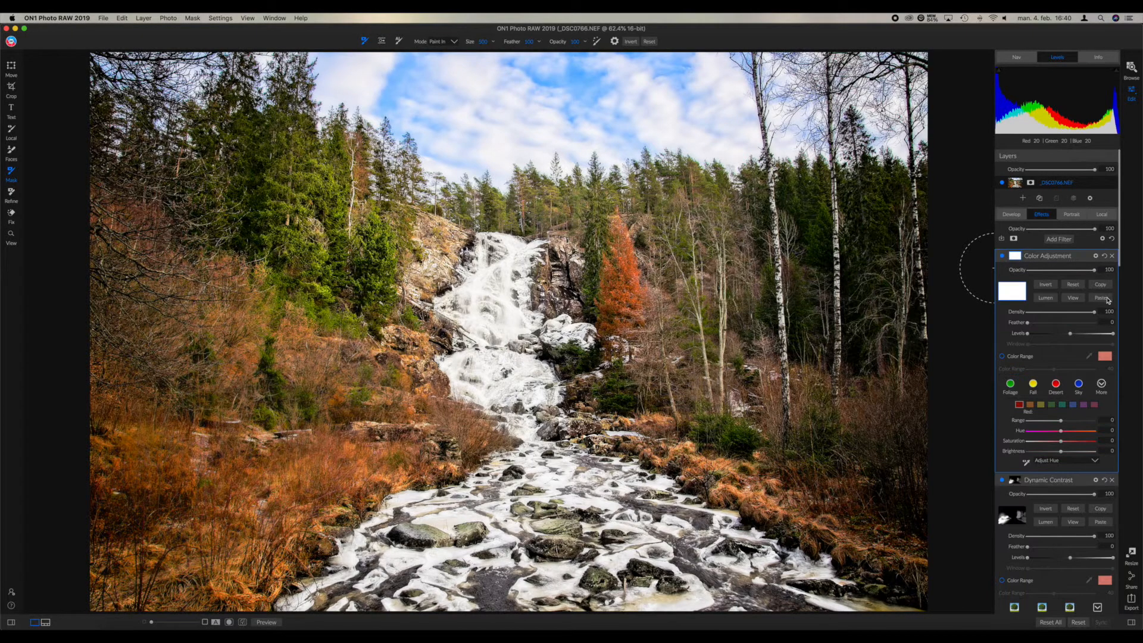
left_click(1106, 300)
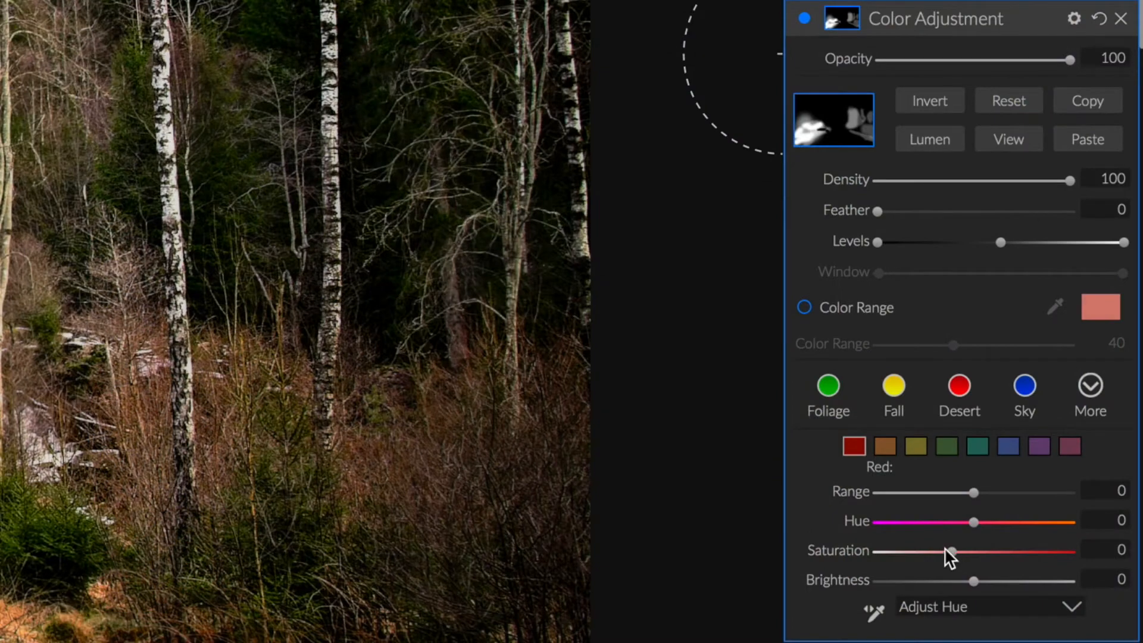
- Tune the Color Adjustment's red, orange, yellow and green ranges, setting red saturation to -10 and lowering the green saturation
left_click_drag(945, 549, 946, 549)
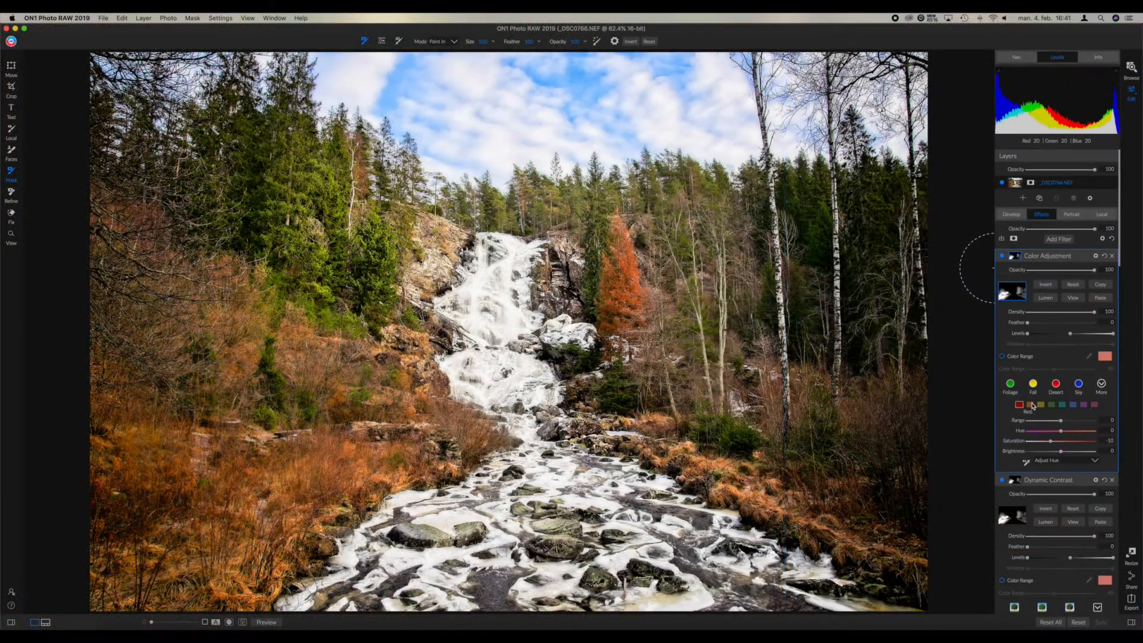
left_click(1032, 404)
left_click(1041, 404)
left_click(1030, 404)
left_click(1068, 451)
left_click(1020, 405)
left_click(1051, 404)
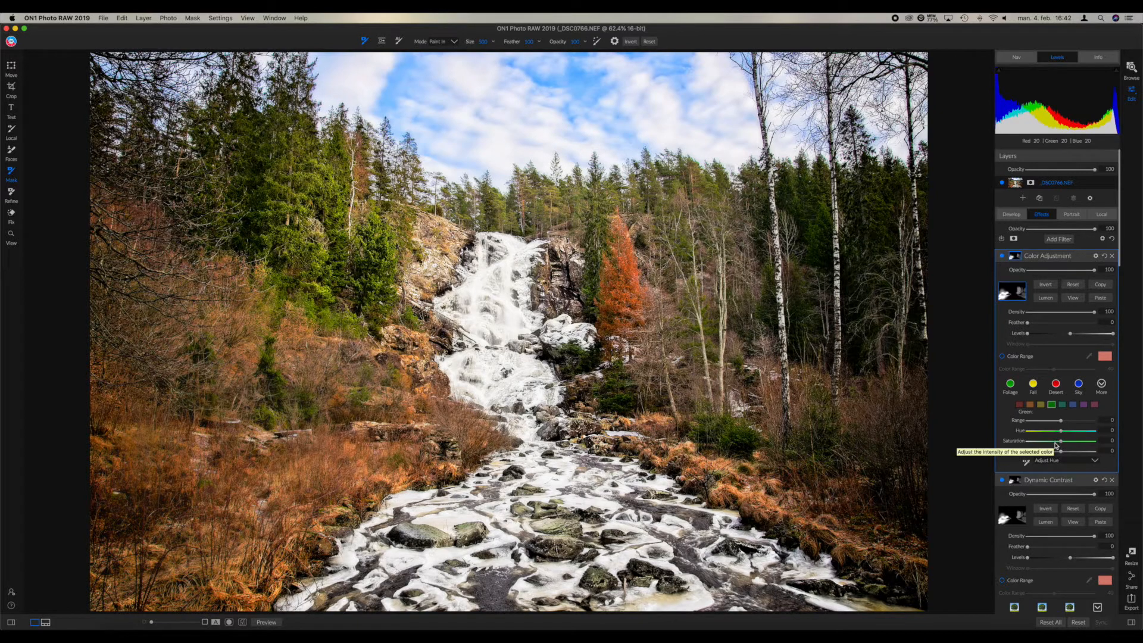
left_click(1056, 442)
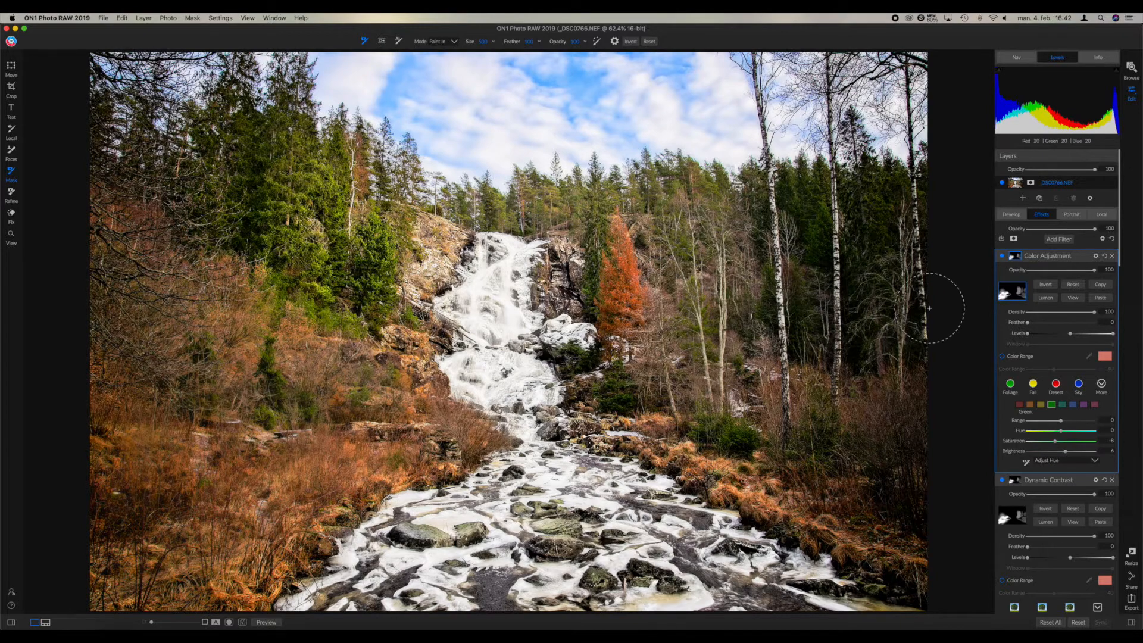
- Rename the Color Adjustment filter as Desaturation Left Side
double_click(1048, 257)
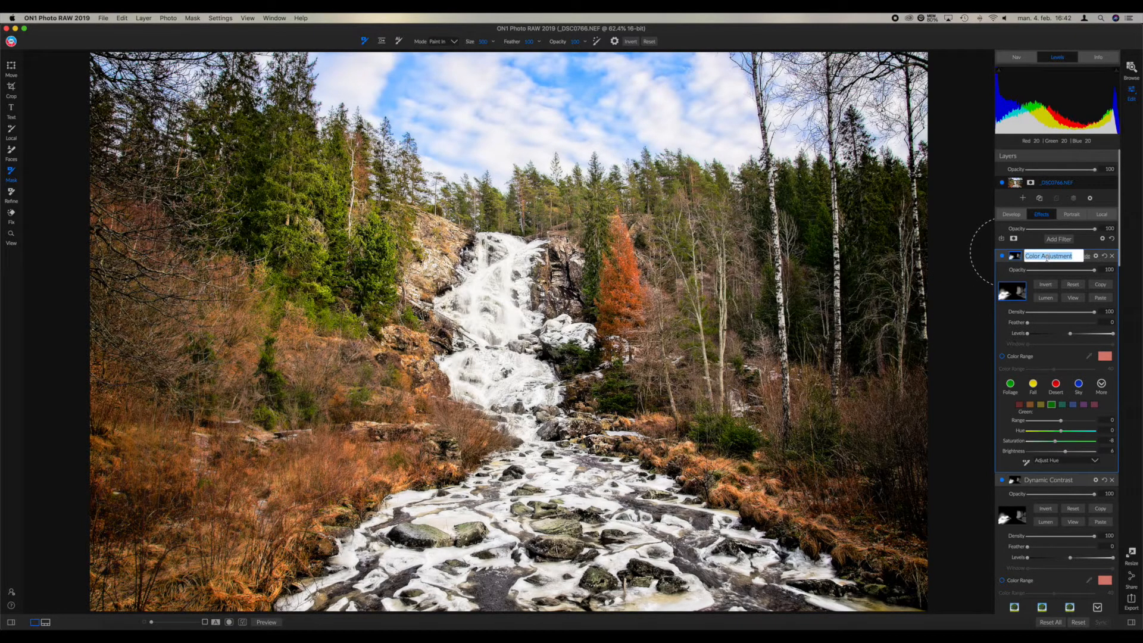
type("Desaturation Left Side")
key("Return")
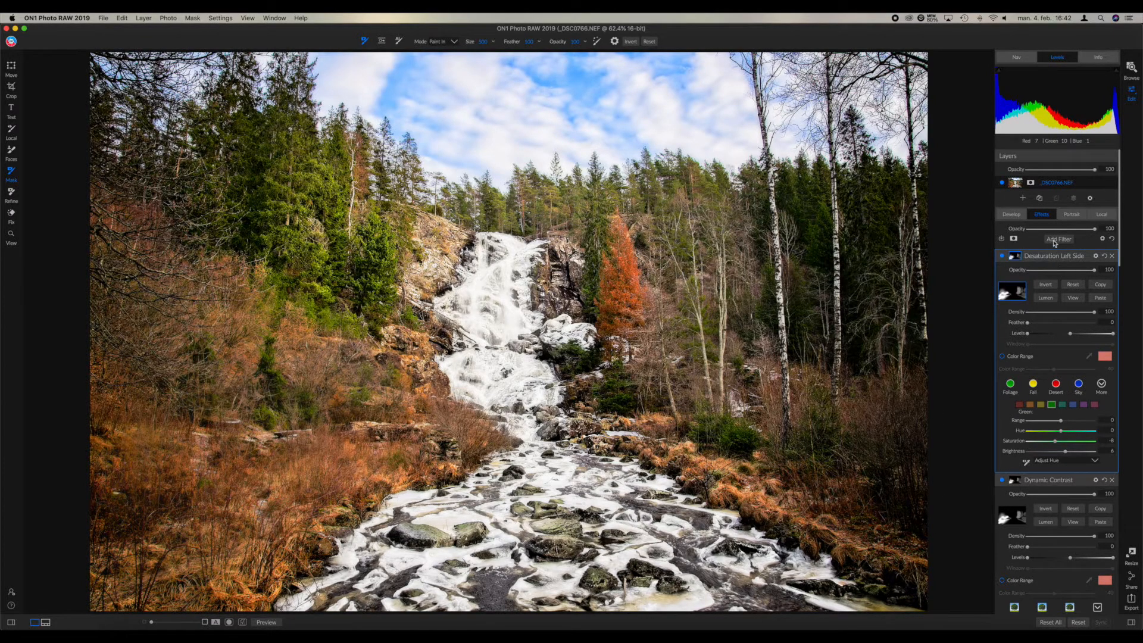
- Add another Color Adjustment filter and set its red range to saturation 8 and brightness -3
left_click(1054, 240)
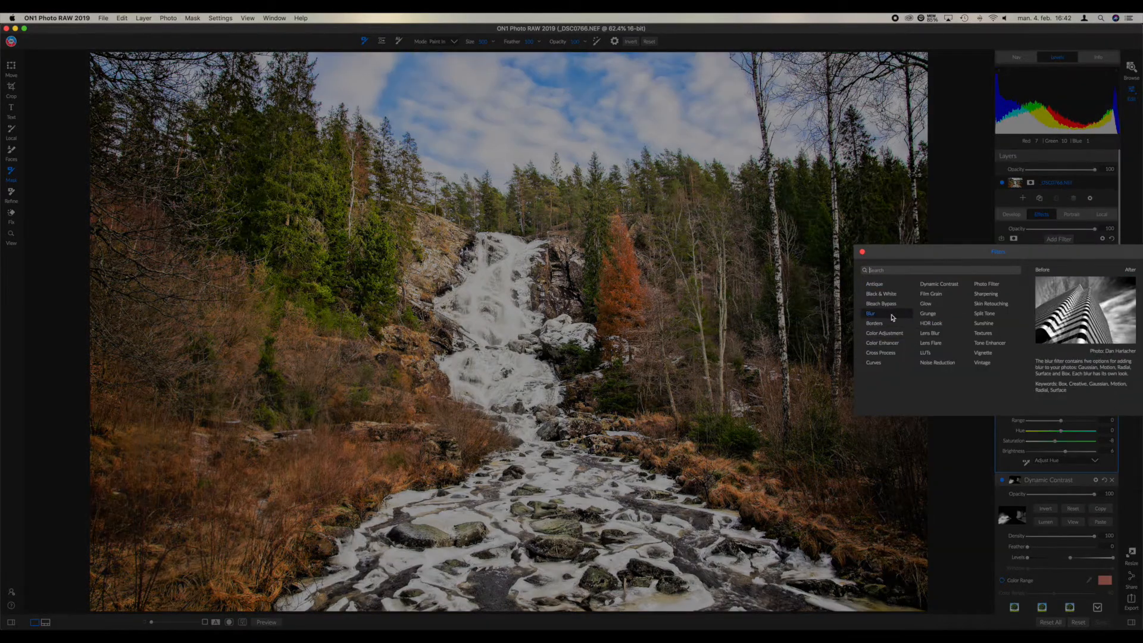
left_click(889, 334)
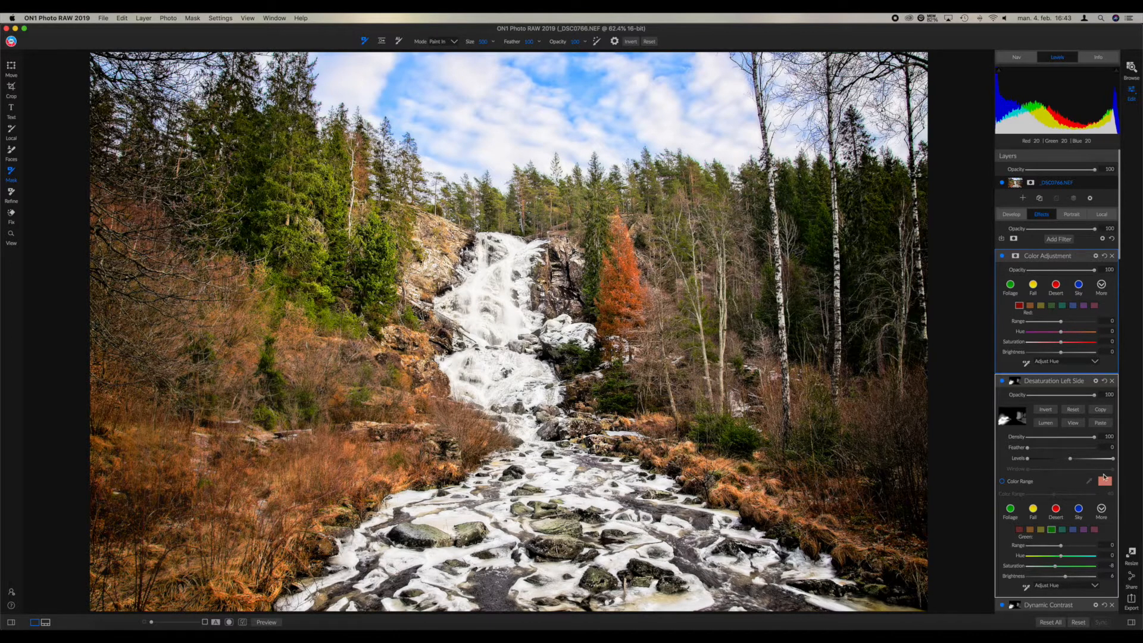
left_click(1066, 344)
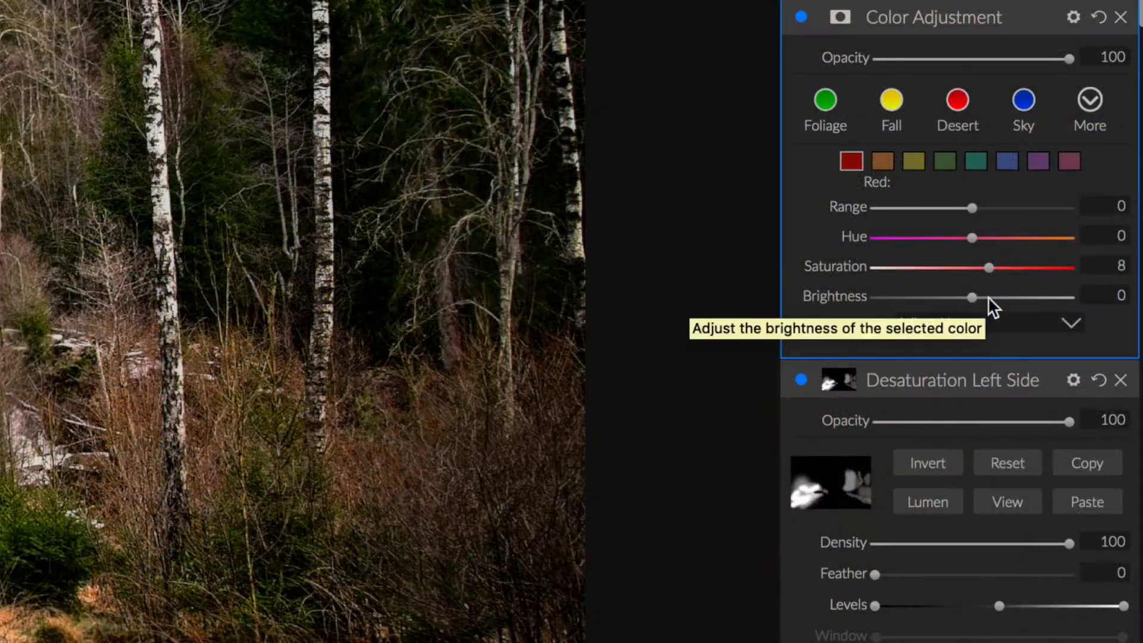
left_click_drag(968, 299, 965, 298)
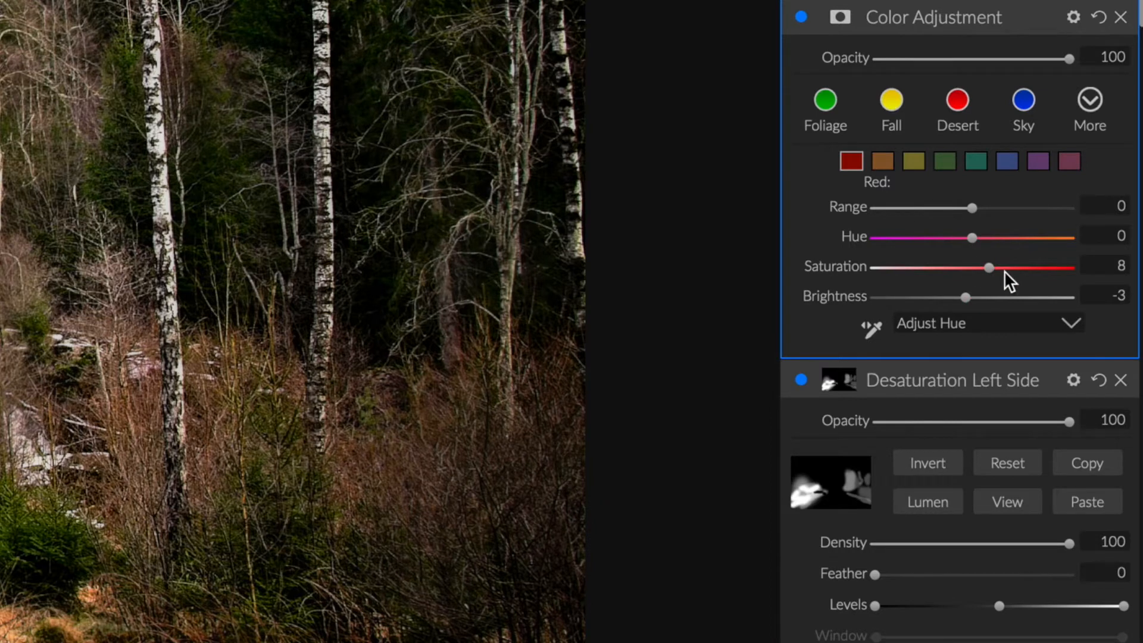
- Set the orange range's hue to -22 and raise its saturation slightly in the new Color Adjustment filter
left_click(883, 163)
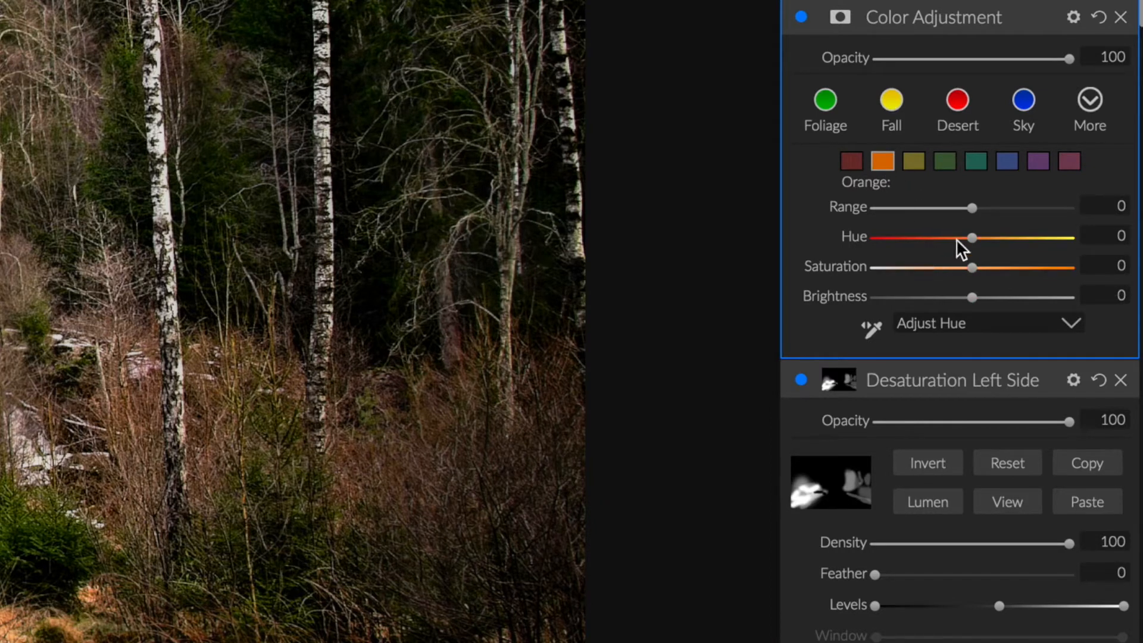
left_click(927, 238)
left_click(988, 267)
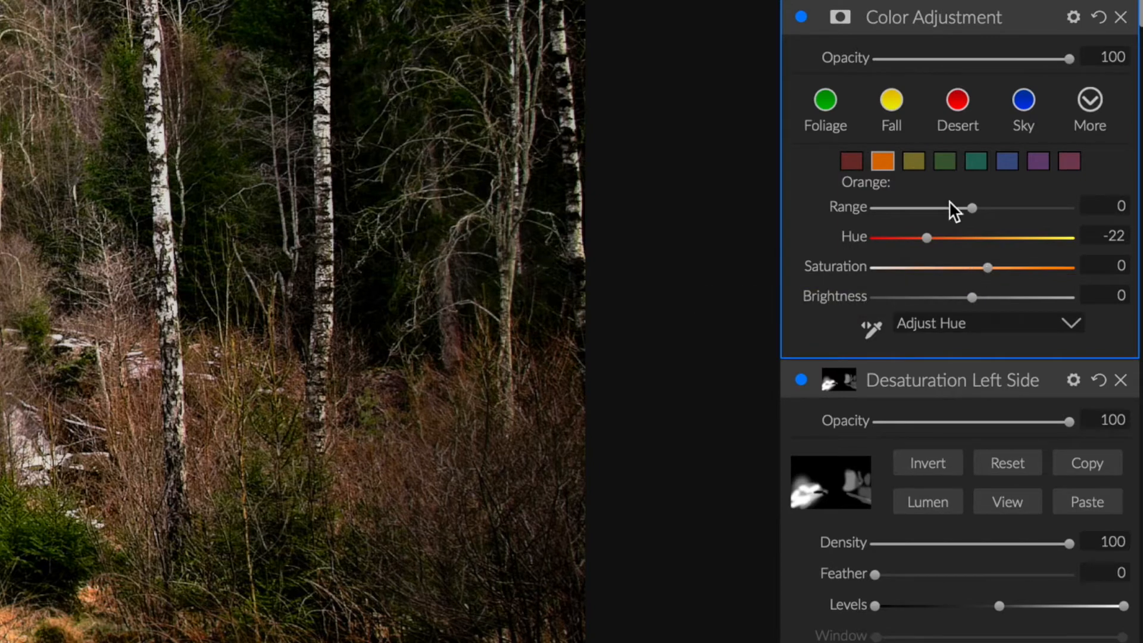
- Set the yellow range of the new Color Adjustment filter to hue -60, saturation 8 and brightness 6
left_click(913, 161)
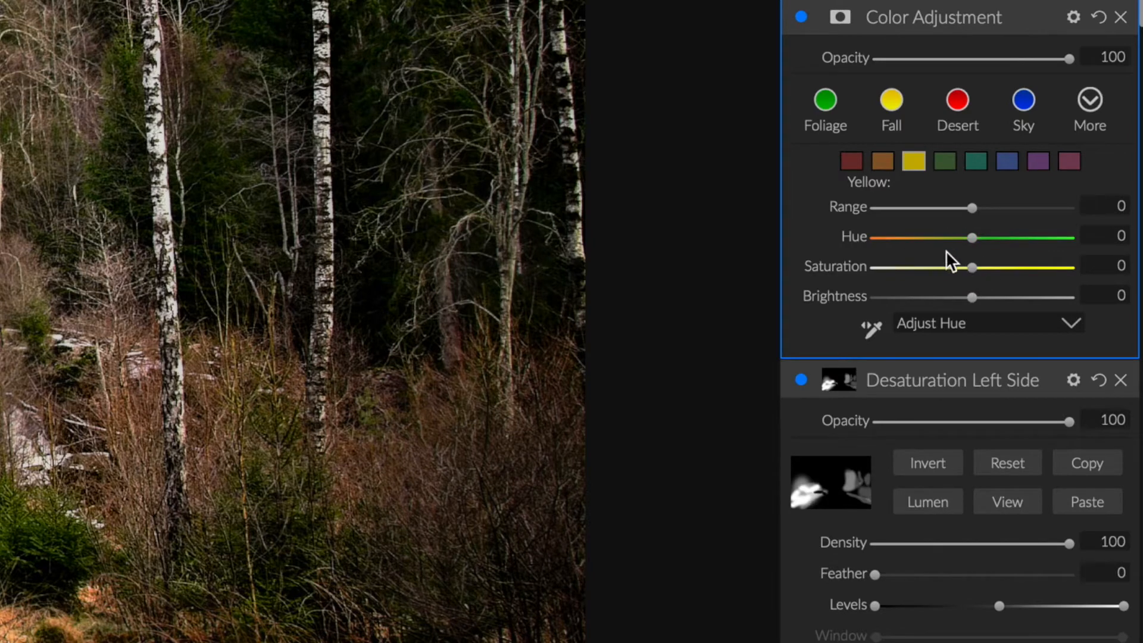
left_click(891, 240)
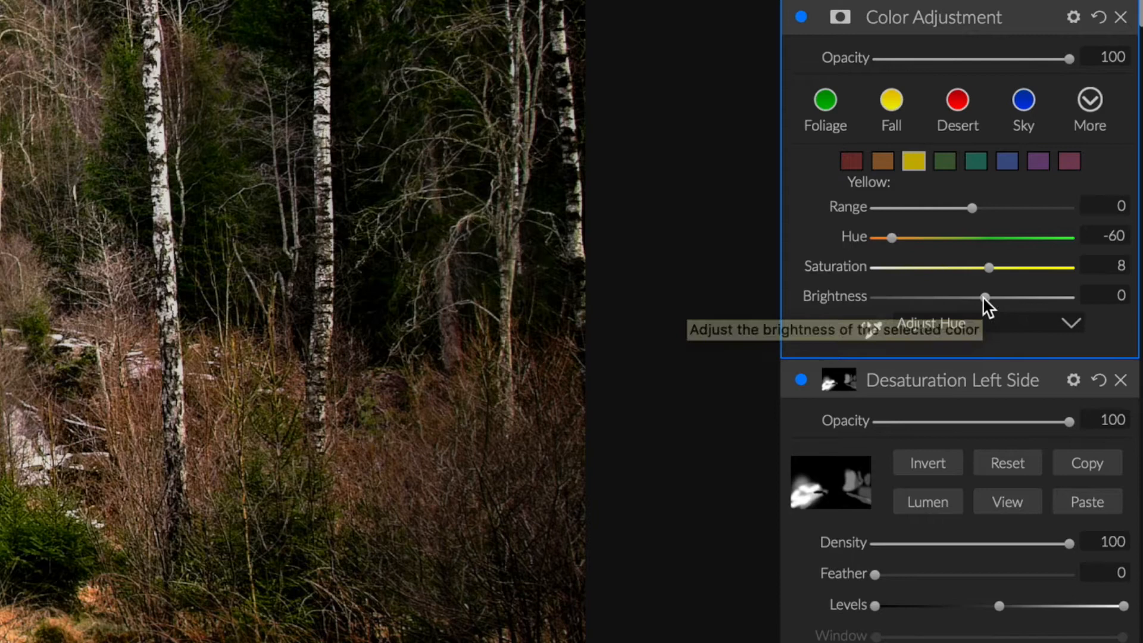
left_click(983, 296)
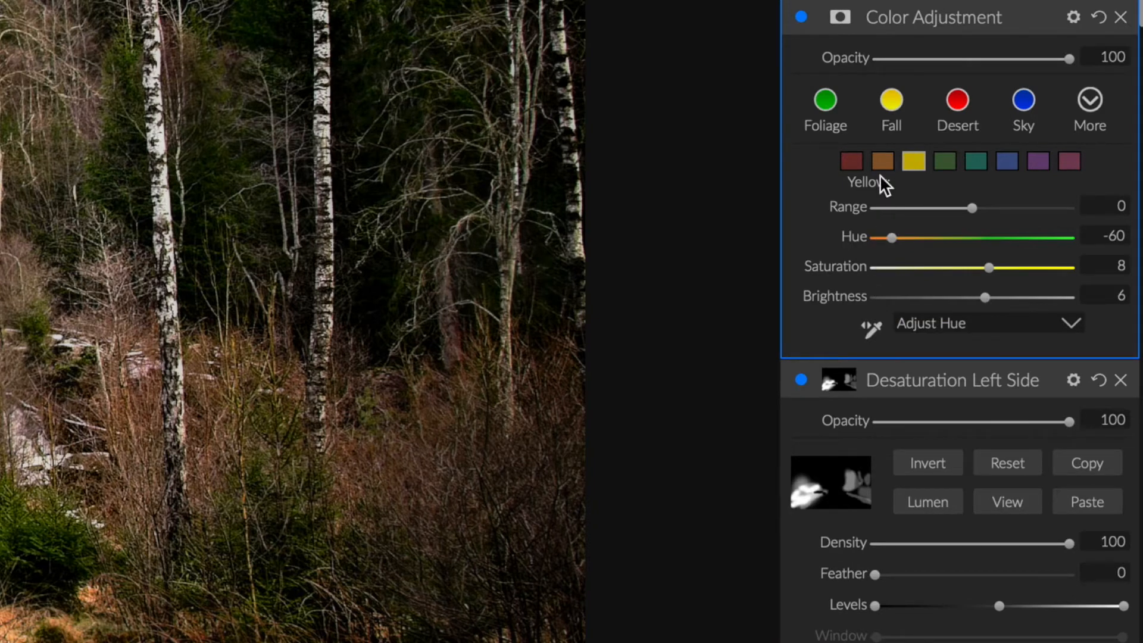
- Invert the new Color Adjustment filter's mask so that its effect is hidden across the photo
left_click(845, 12)
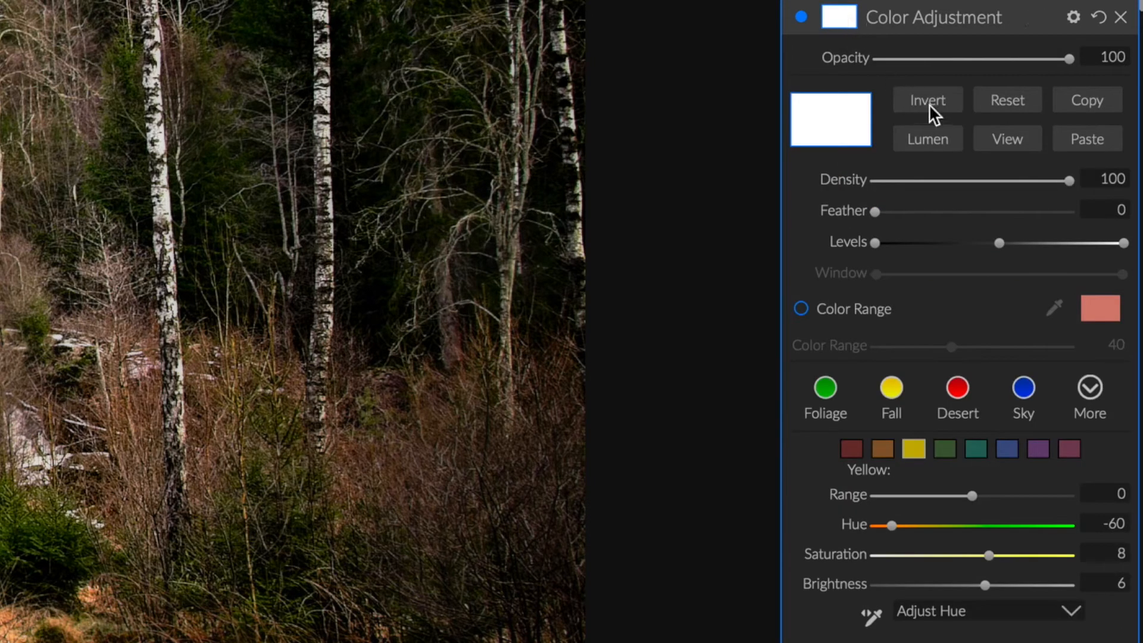
left_click(930, 102)
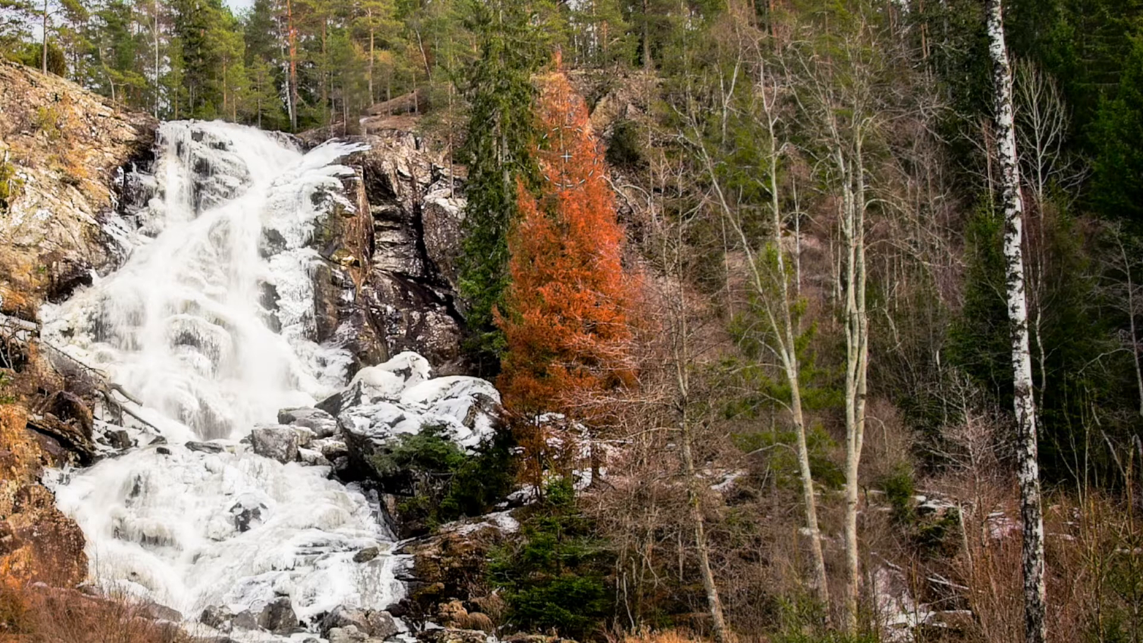
- Reduce the opacity of the new Color Adjustment filter to 78
scroll(545, 165, "down", 4)
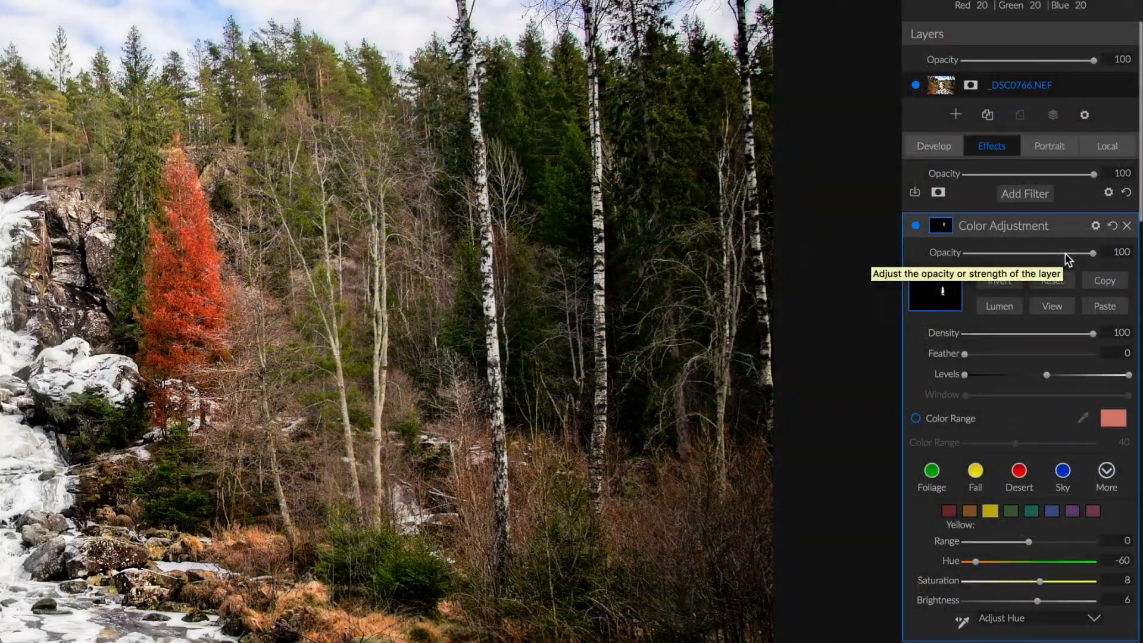
left_click(1064, 254)
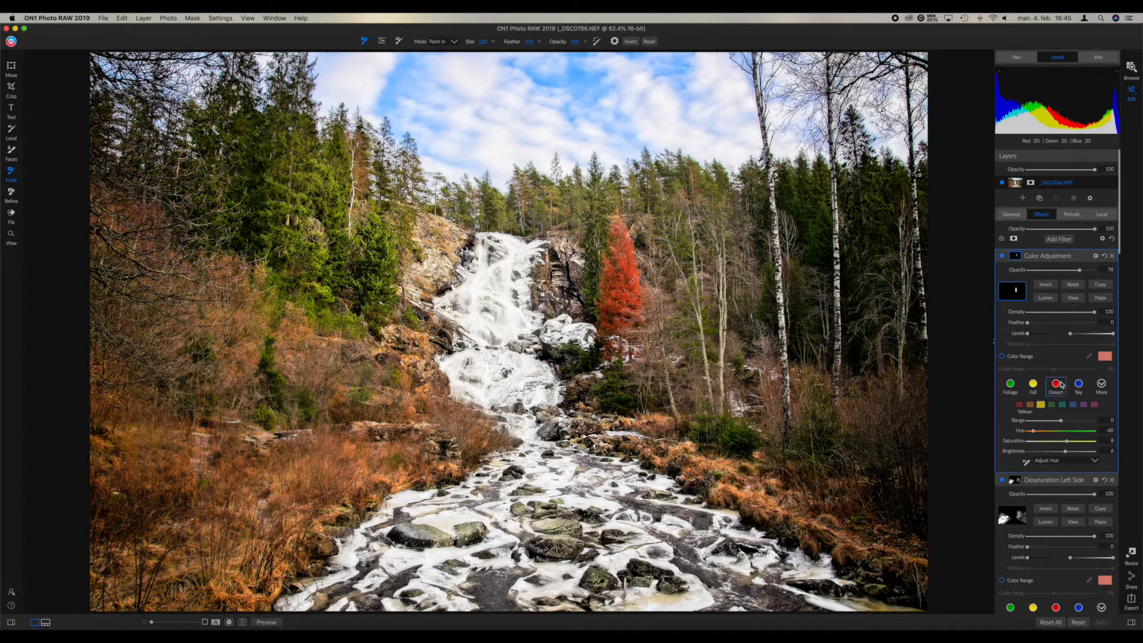
- Raise the green range's saturation and lower its brightness, and set the yellow range's saturation to 30 in the topmost Color Adjustment filter
left_click(1052, 405)
left_click_drag(1068, 444, 1079, 447)
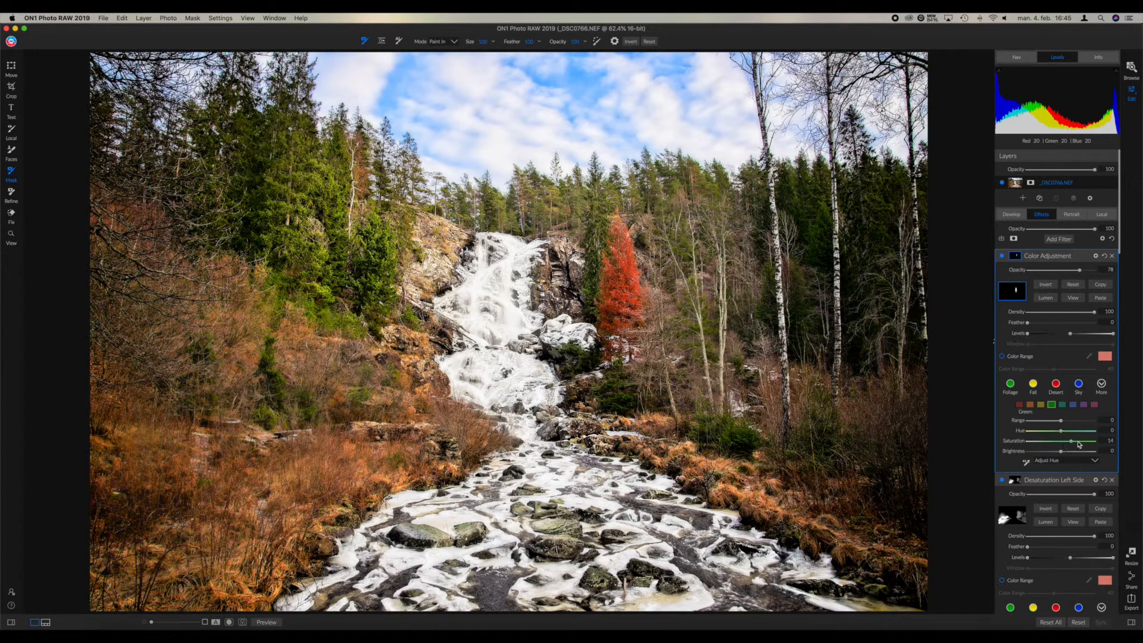
left_click_drag(1078, 444, 1086, 446)
left_click_drag(1058, 453, 1046, 454)
left_click(1041, 404)
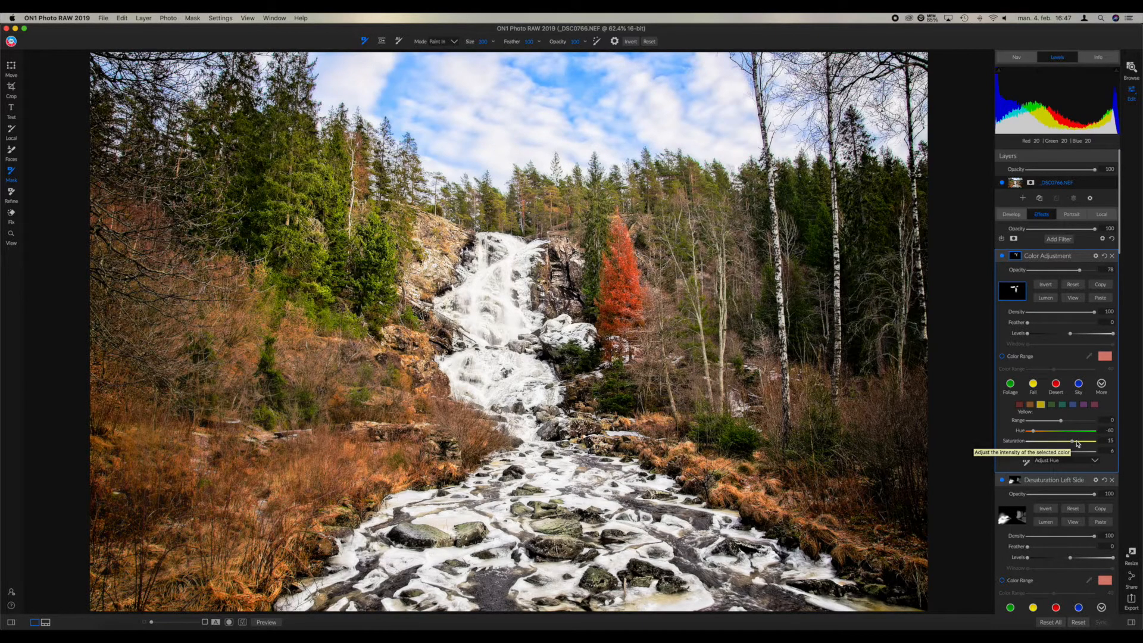
left_click_drag(1076, 444, 1081, 444)
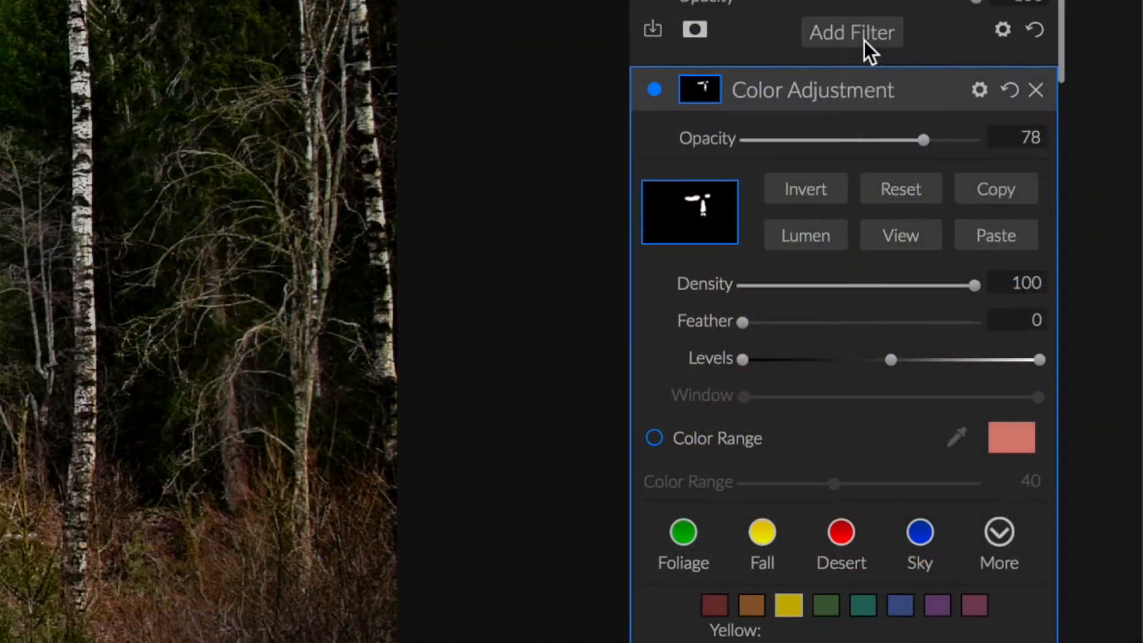
- Add a Sharpening filter with the Screen preset and show its mask options
left_click(863, 40)
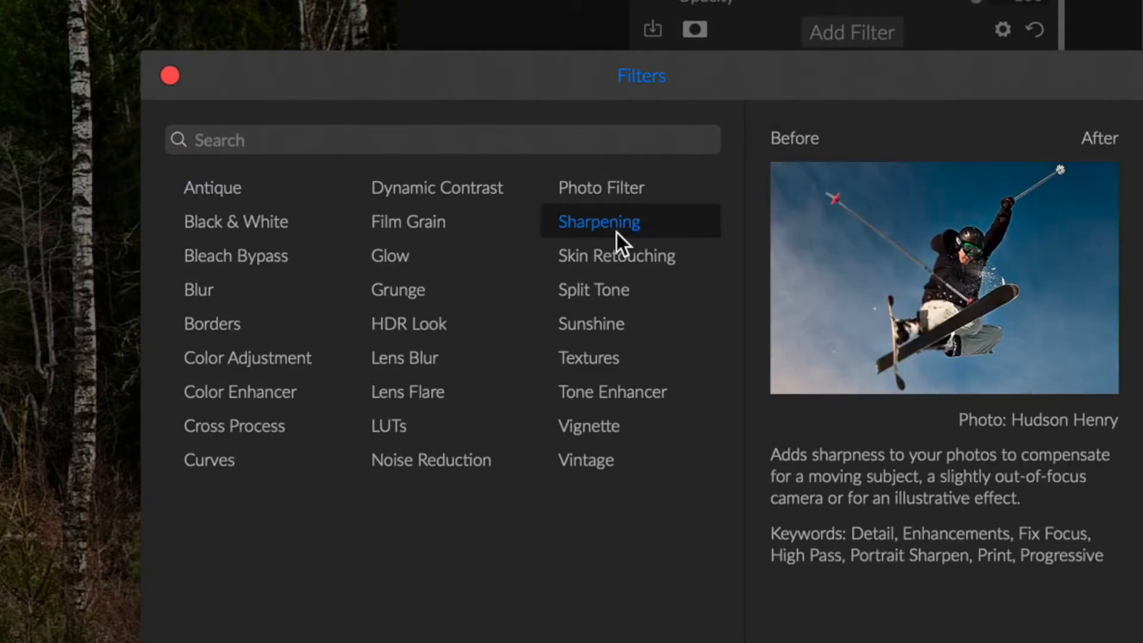
left_click(616, 231)
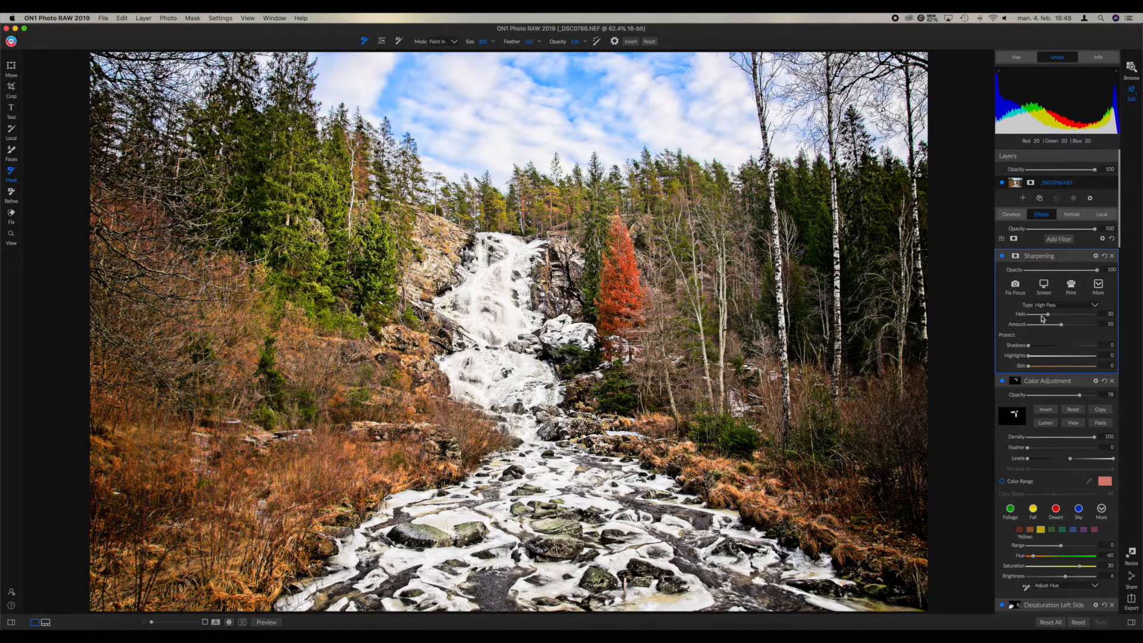
left_click(1044, 286)
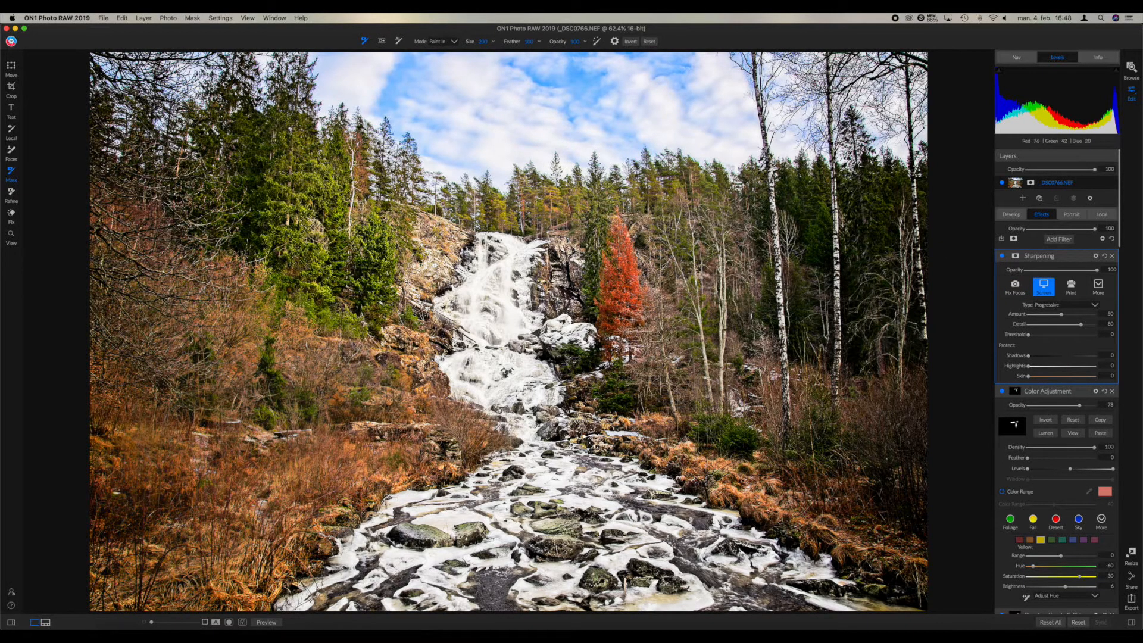
left_click(1017, 257)
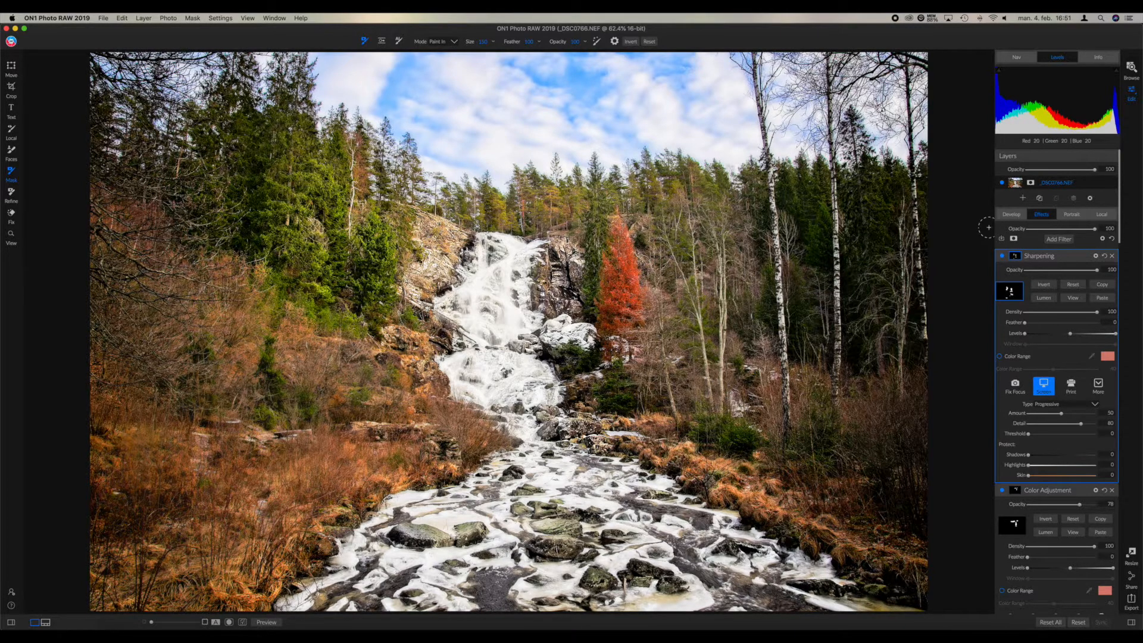
- Turn off the Color Adjustment, Desaturation Left Side, upper Dynamic Contrast and upper Curves filters
scroll(1058, 438, "down", 3)
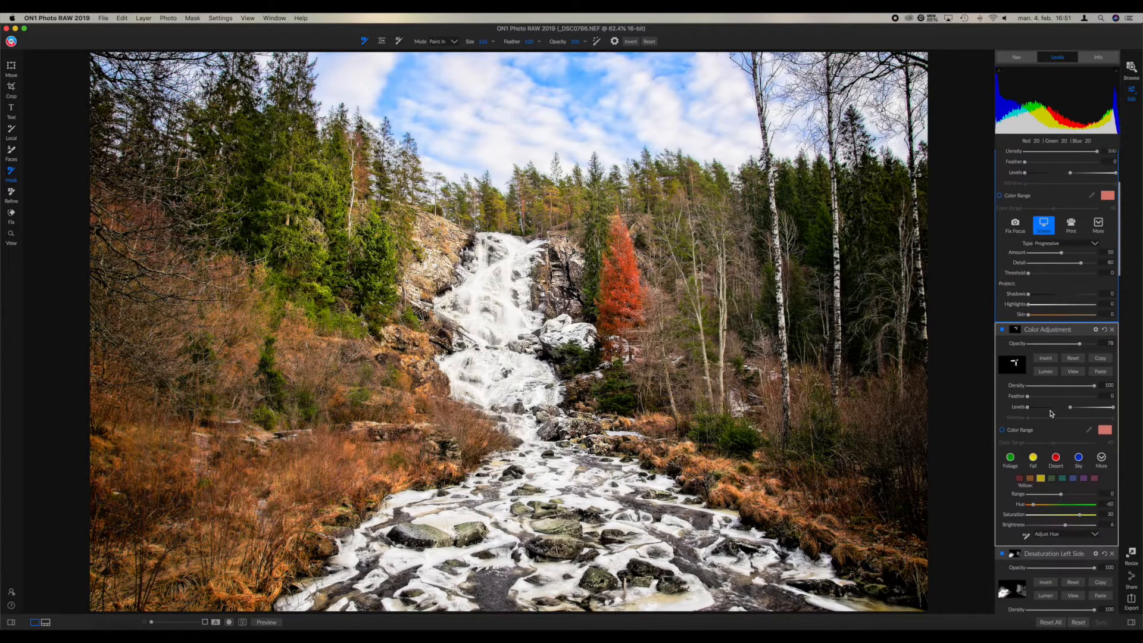
left_click(1003, 330)
left_click(1003, 554)
scroll(1005, 524, "down", 5)
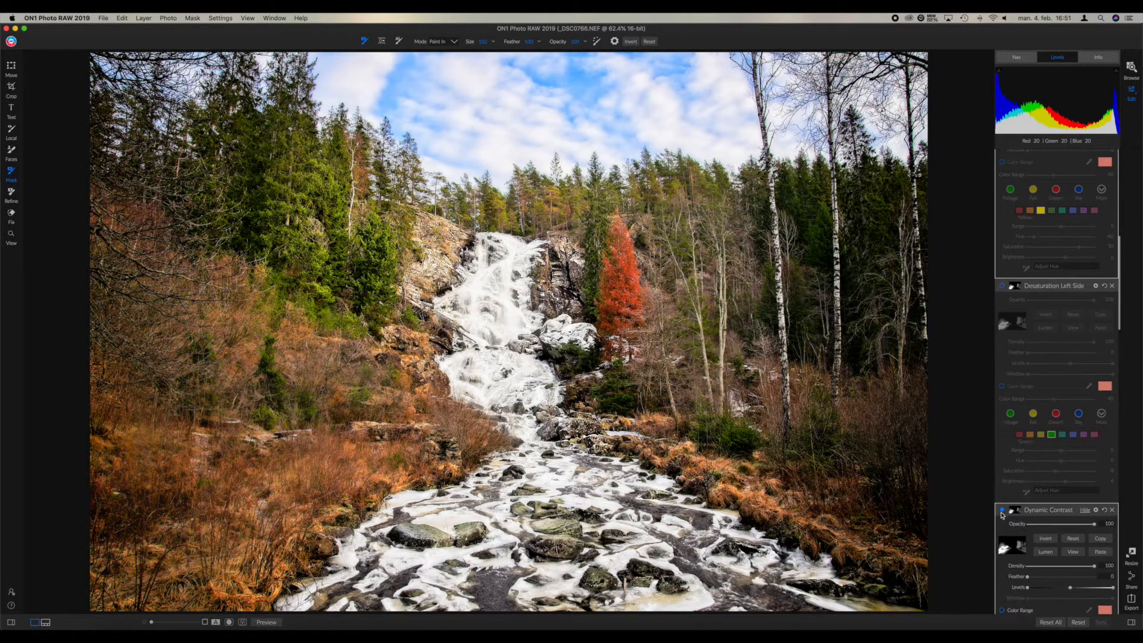
scroll(1029, 542, "down", 4)
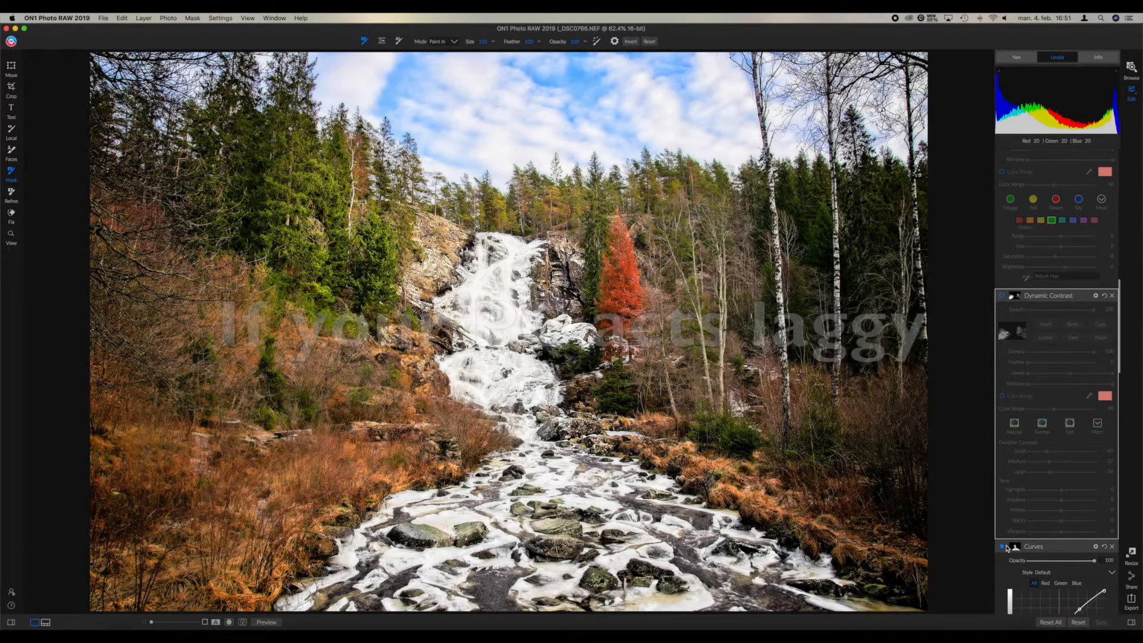
scroll(1006, 509, "down", 2)
left_click(1004, 468)
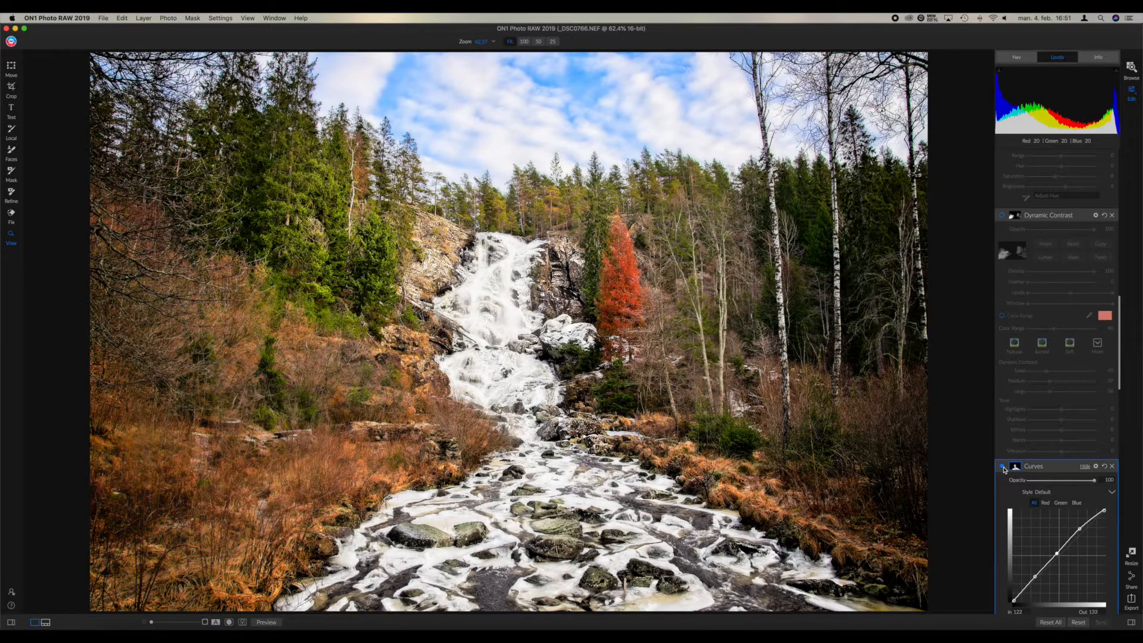
left_click(1004, 468)
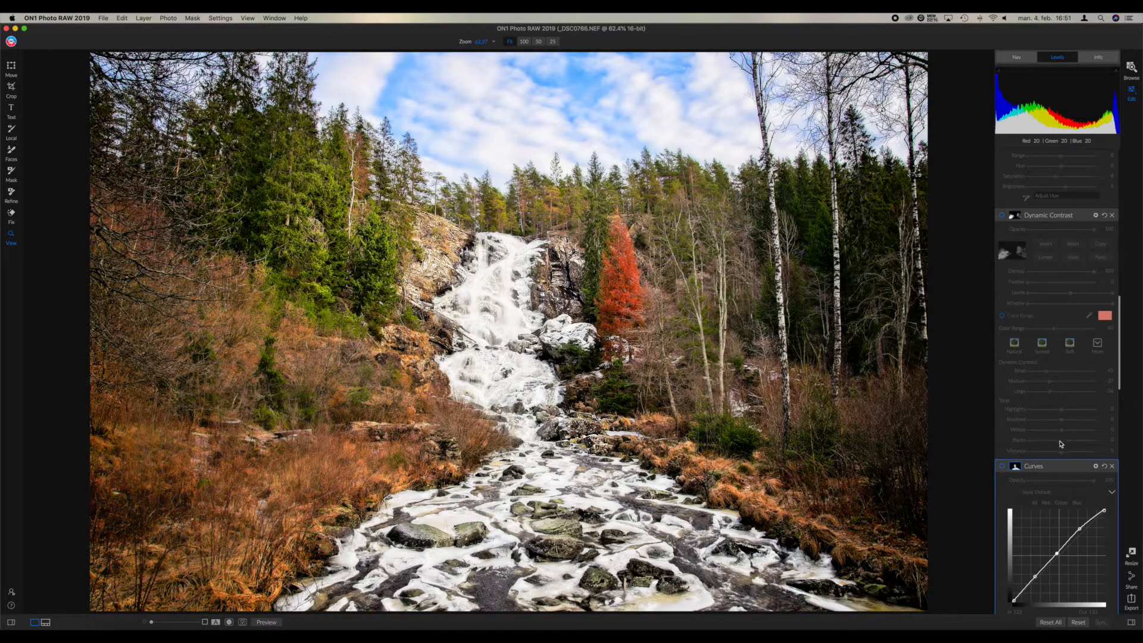
- Turn off the lower Curves filter, the Dynamic Contrast filter below it and the Tone Enhancer filter
scroll(1121, 370, "down", 1)
left_click_drag(1122, 370, 1120, 441)
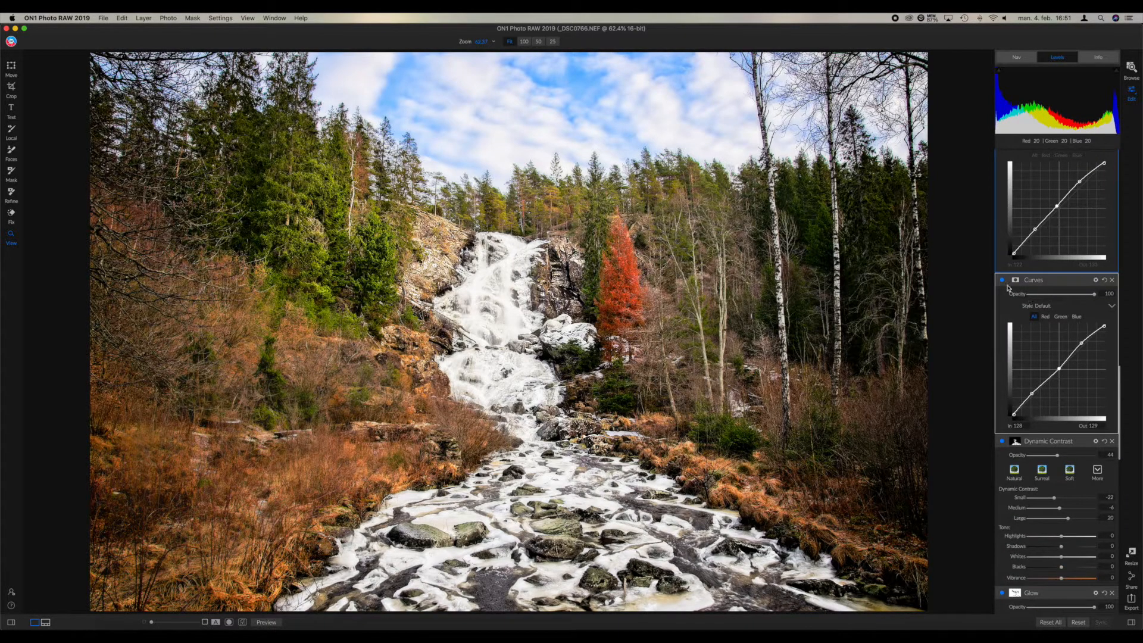
left_click(1002, 280)
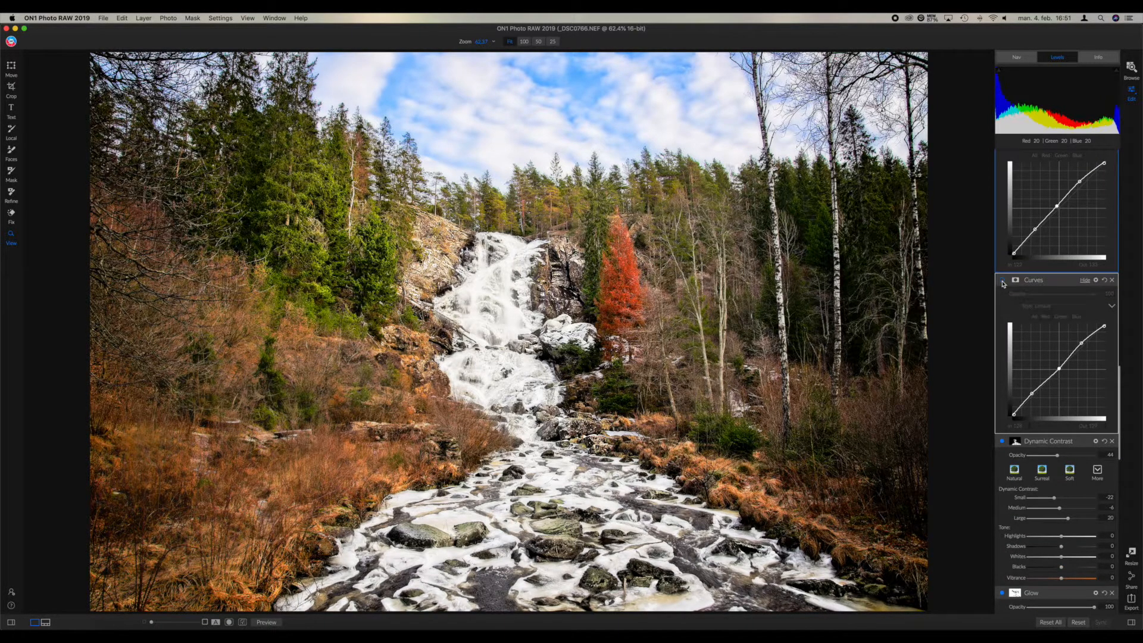
left_click(1002, 442)
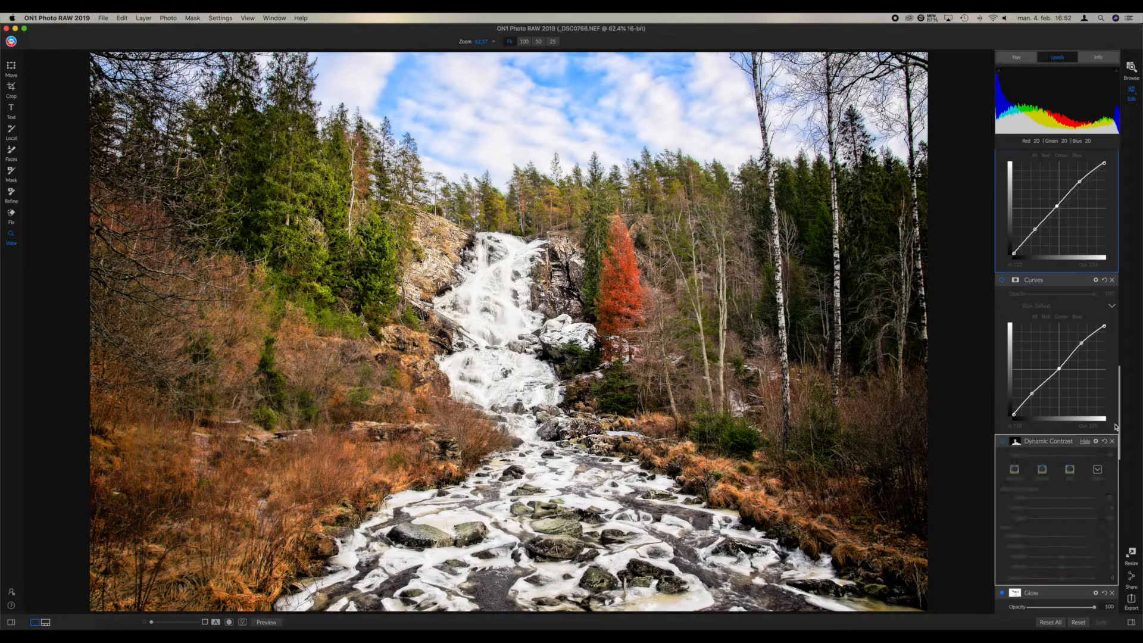
left_click_drag(1120, 420, 1136, 512)
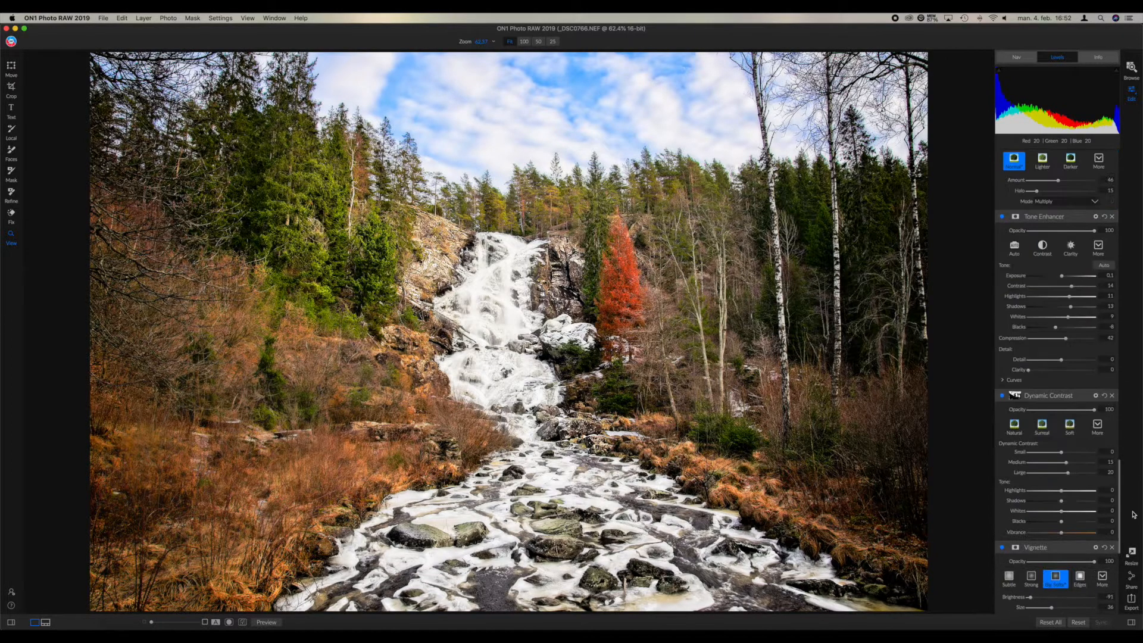
left_click(1002, 219)
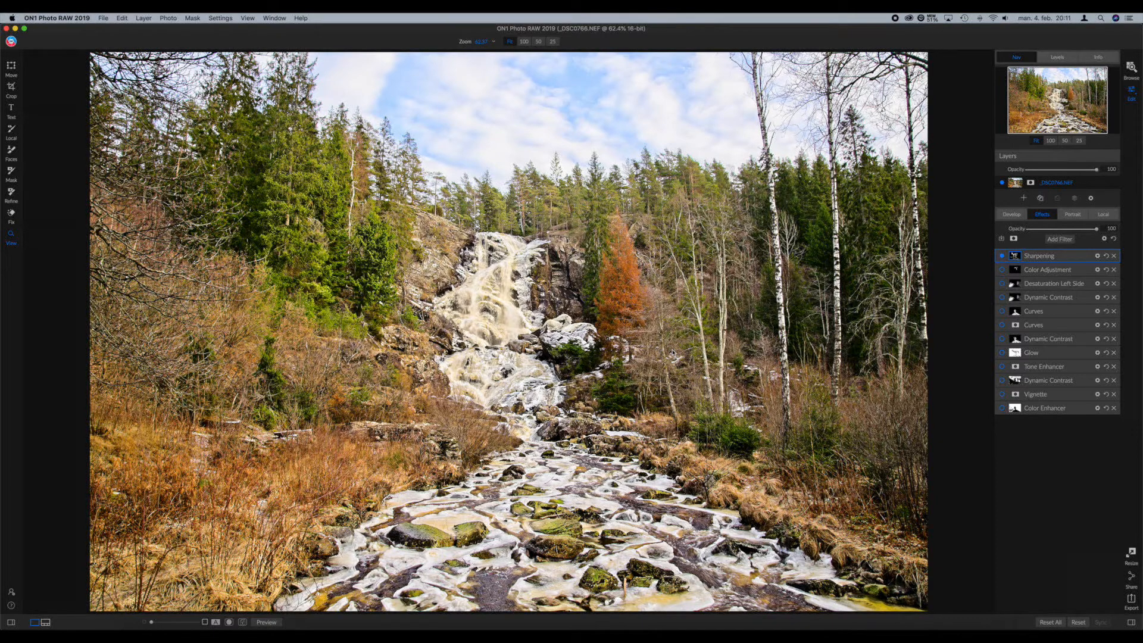
- Expand the Sharpening filter, activate the Masking Brush and choose its paint mode
left_click(1066, 259)
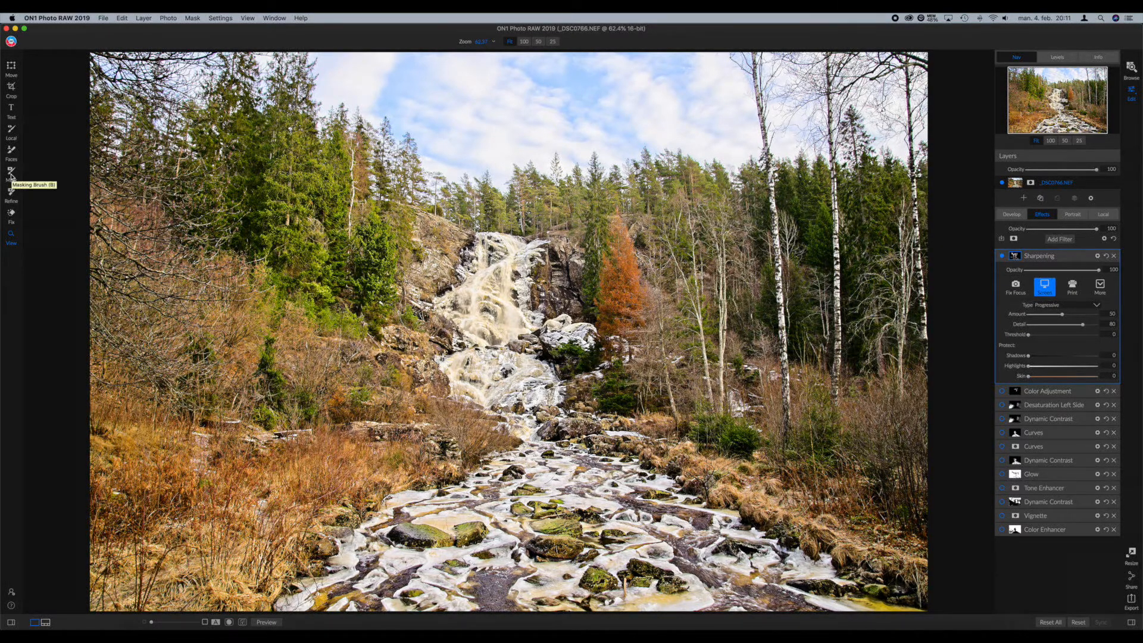
key("b")
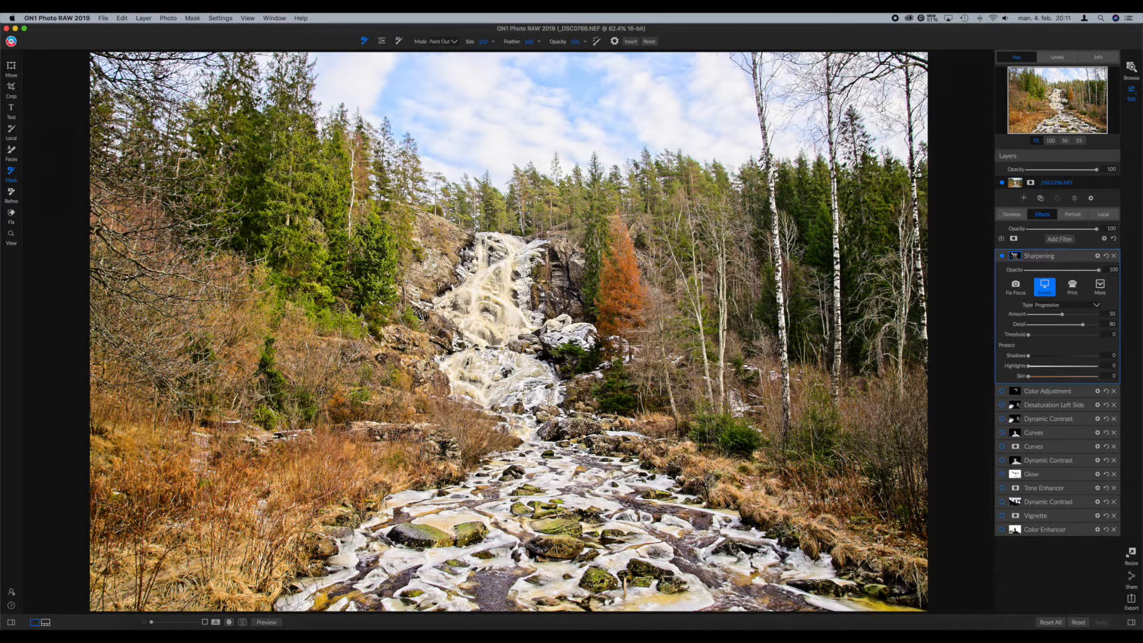
left_click(448, 43)
left_click(441, 59)
- Crop the photo to a 4x5 (8x10) ratio around the waterfall and red tree, trimming both sides and part of the sky, and apply it
left_click(11, 87)
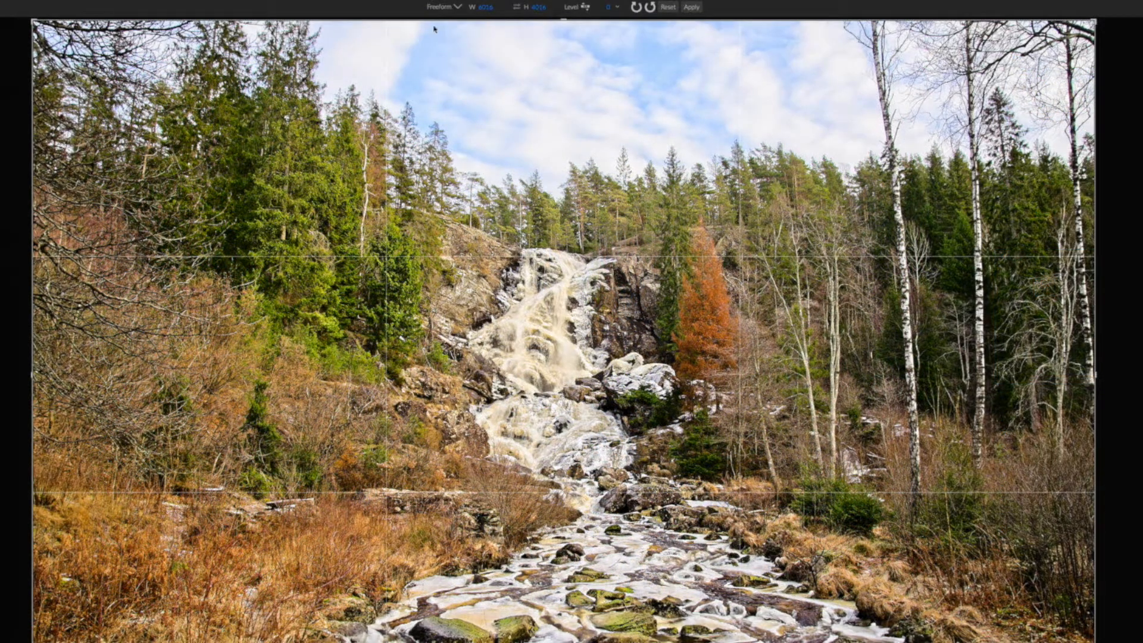
left_click(443, 7)
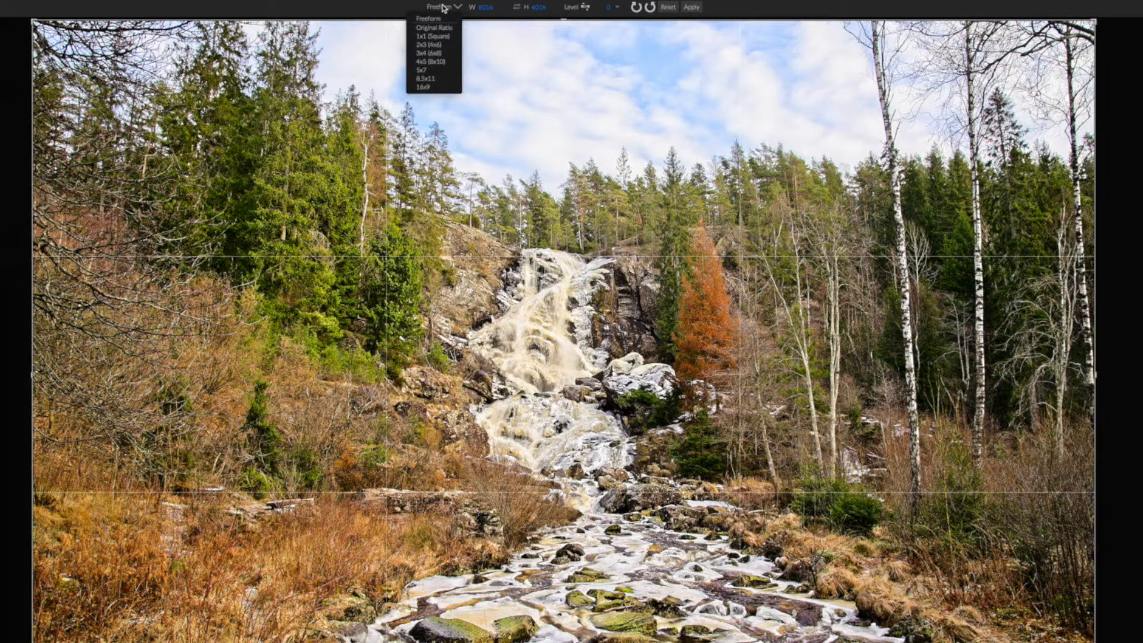
left_click(437, 61)
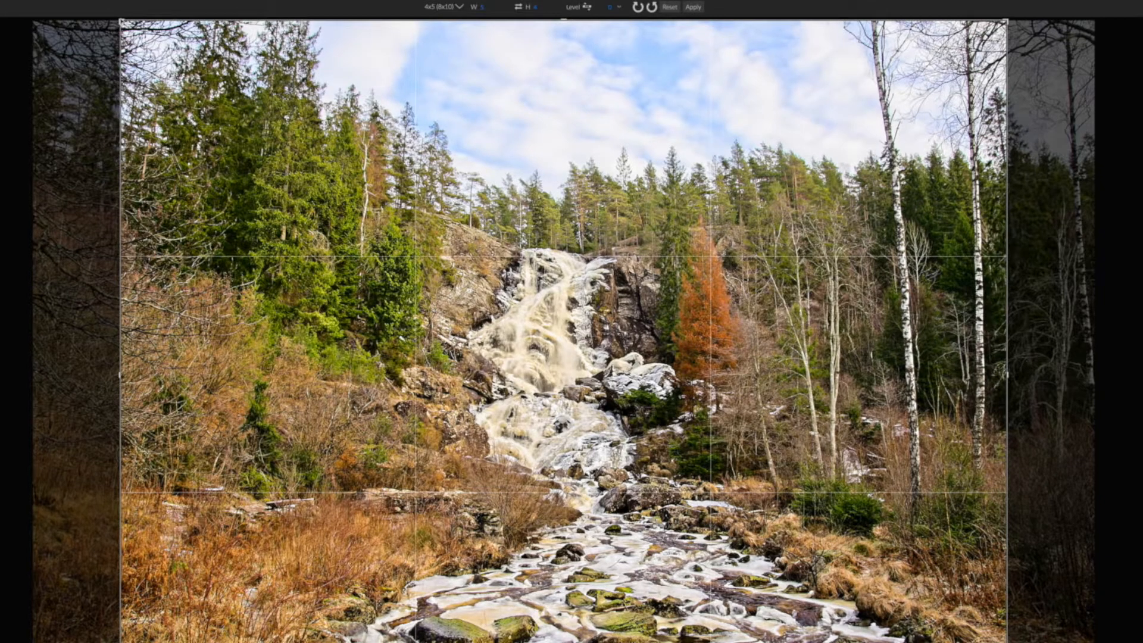
left_click_drag(122, 22, 207, 57)
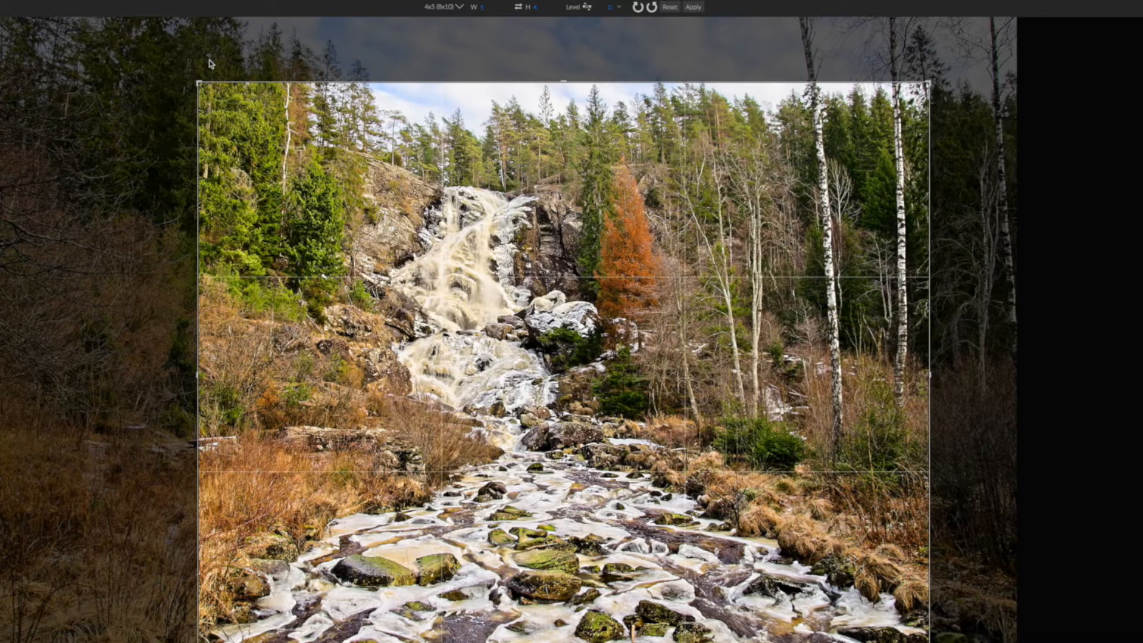
left_click_drag(565, 338, 558, 375)
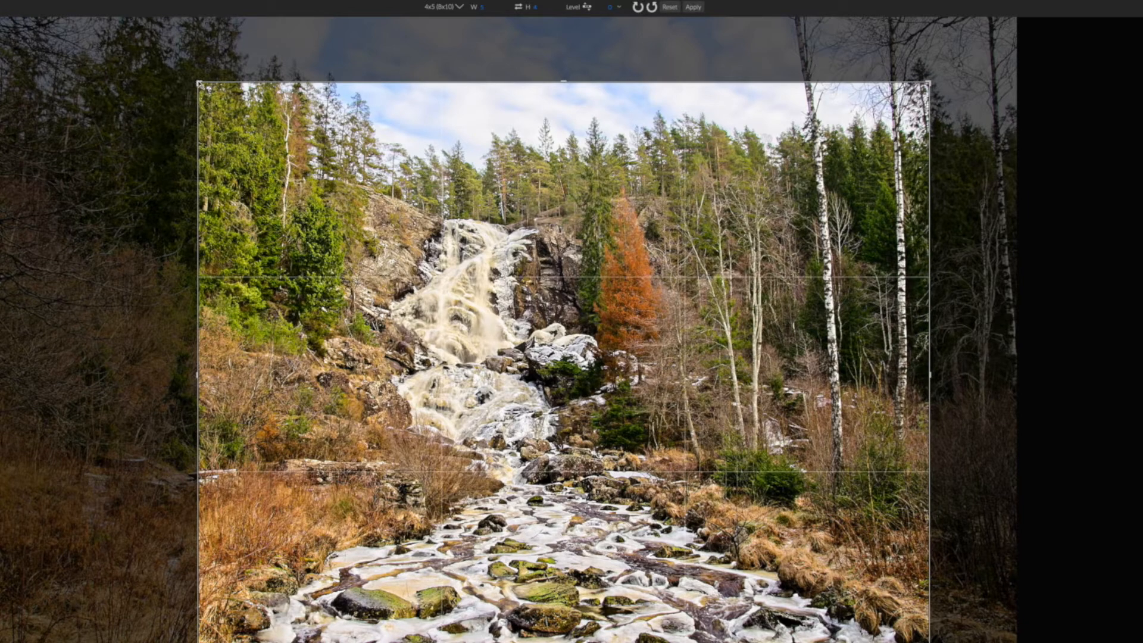
left_click_drag(194, 80, 201, 85)
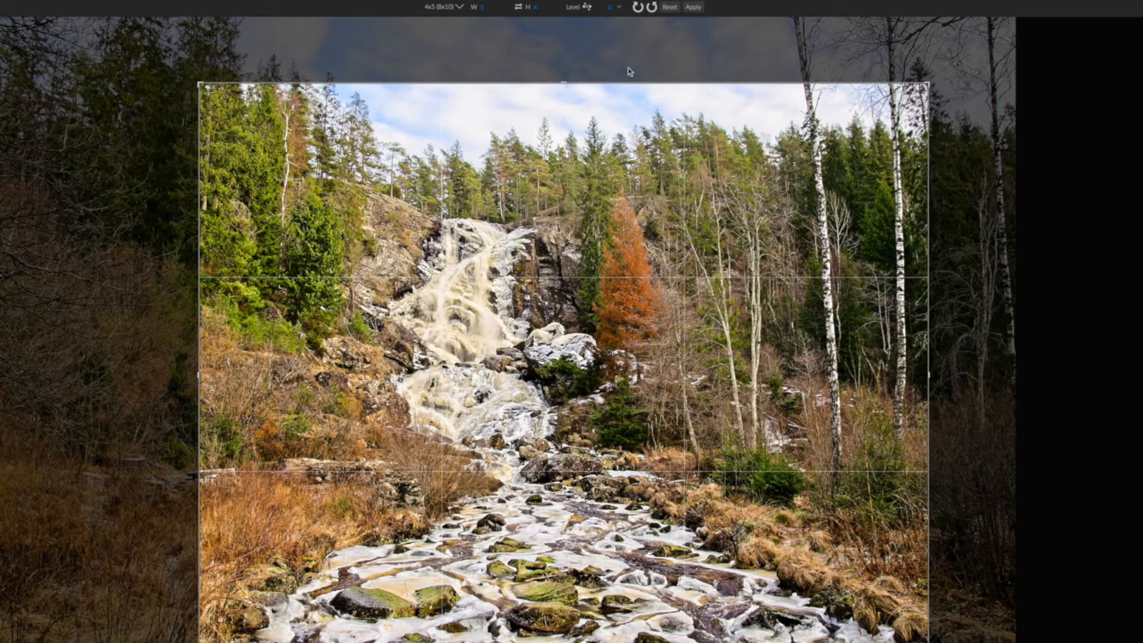
left_click(693, 8)
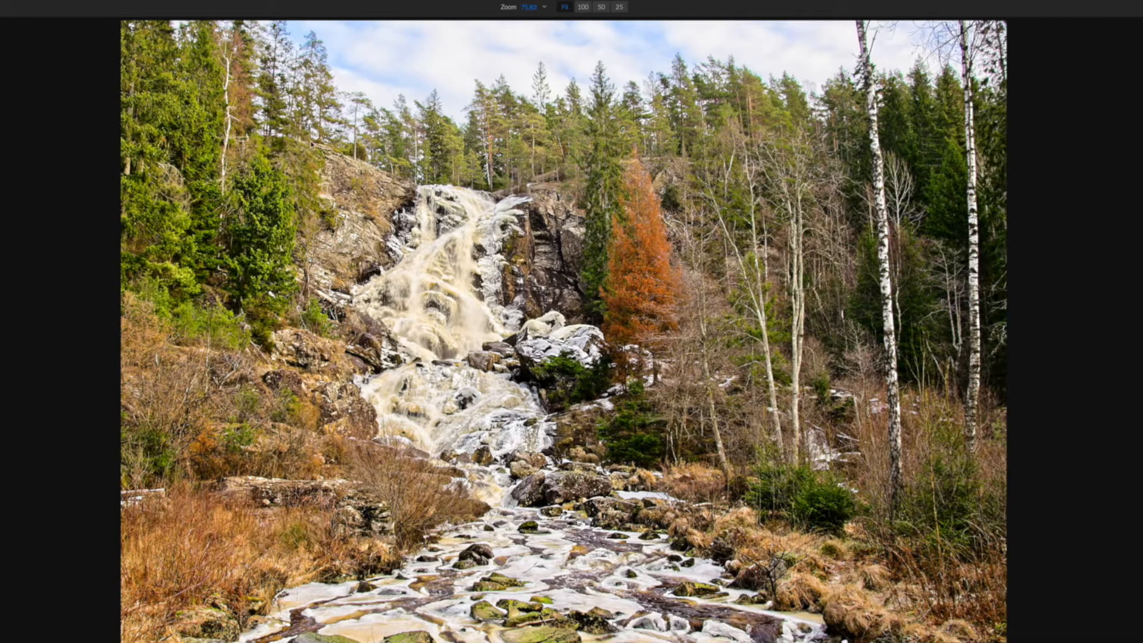
- Reopen the crop, reposition the photo within the frame, enlarge the frame slightly and apply the refined crop
key("c")
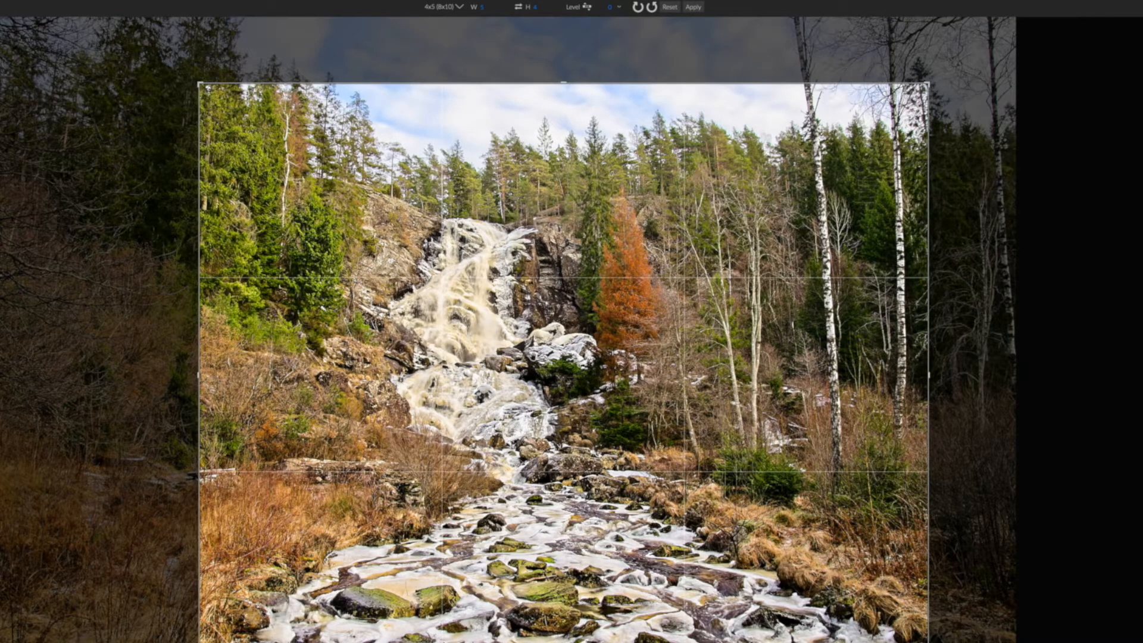
mouse_move(532, 357)
left_mouse_down()
mouse_move(546, 361)
mouse_move(529, 355)
left_mouse_up()
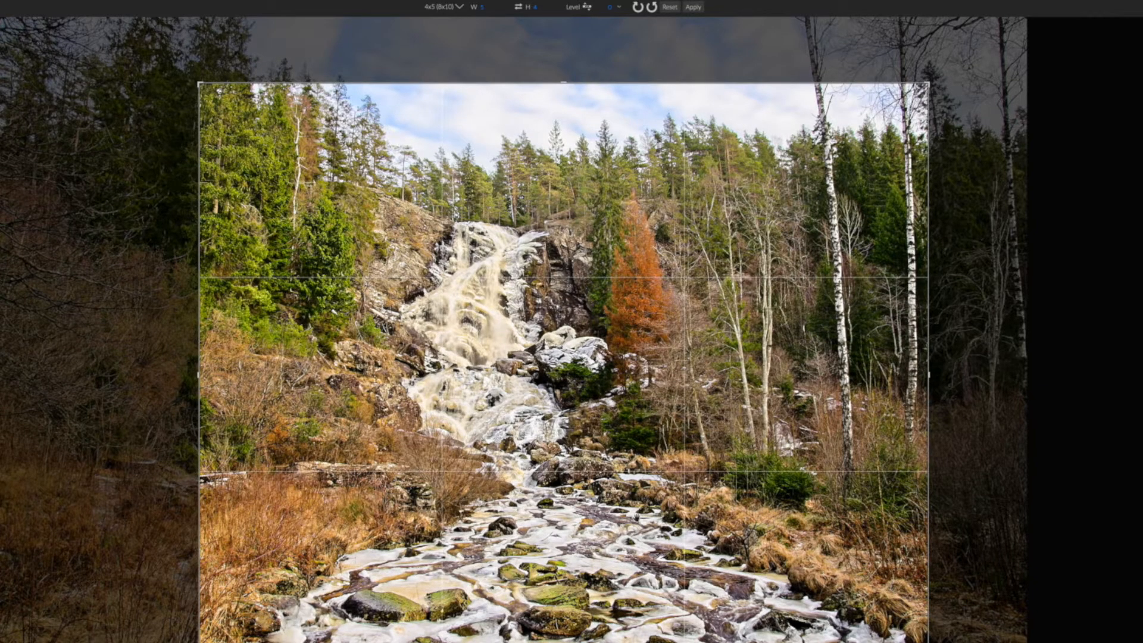
left_click_drag(637, 517, 637, 521)
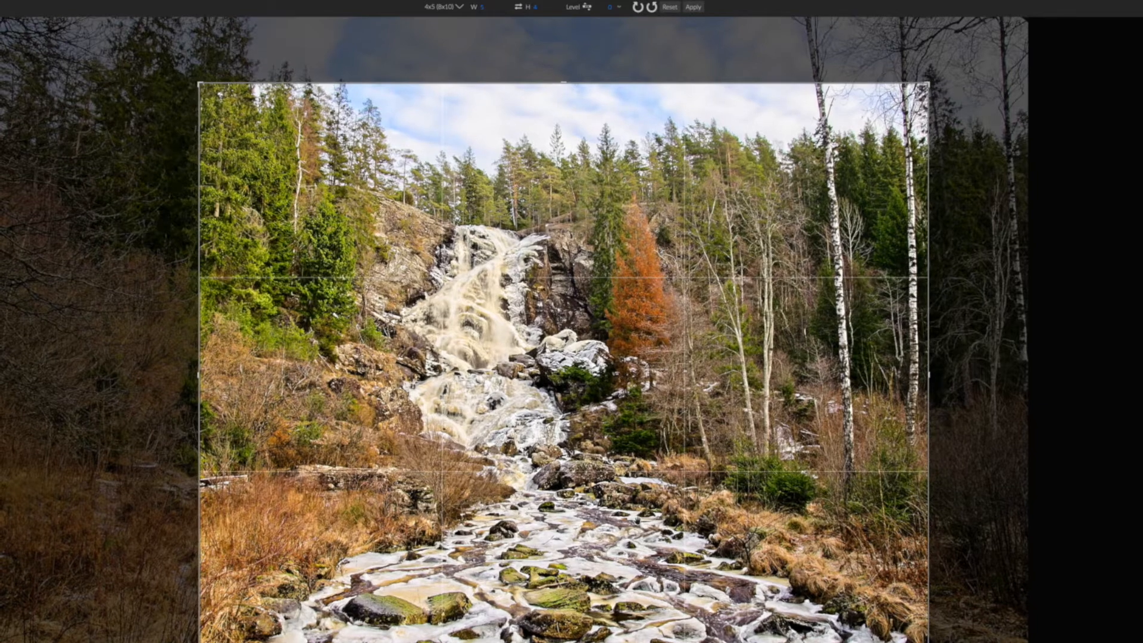
left_click_drag(638, 521, 638, 524)
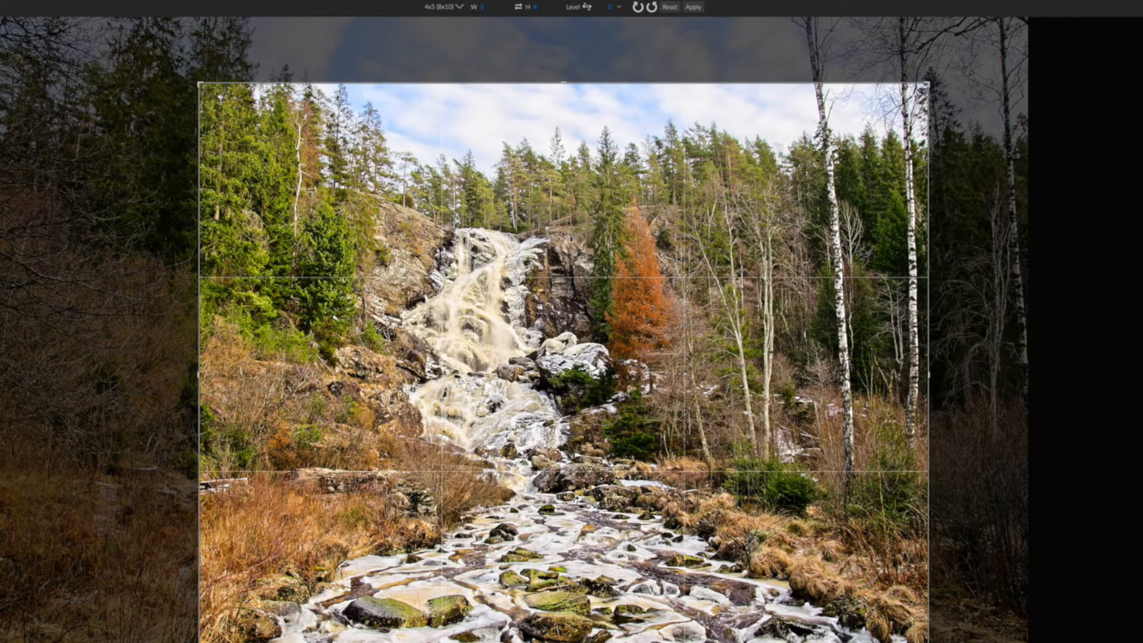
left_click_drag(929, 642, 936, 642)
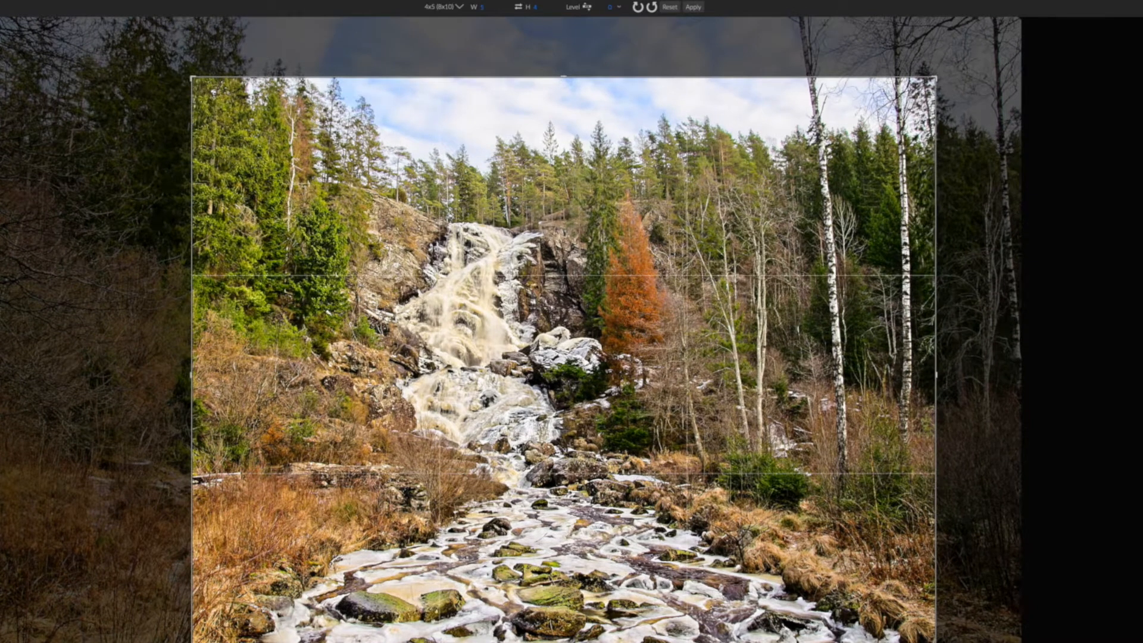
left_click_drag(937, 642, 942, 642)
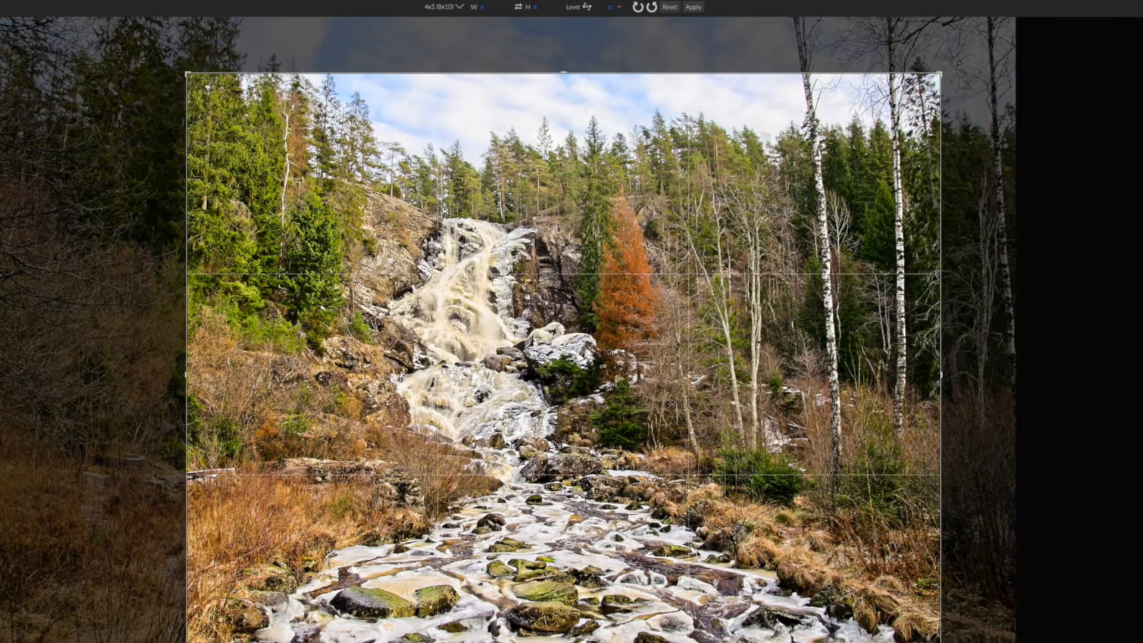
left_click(693, 7)
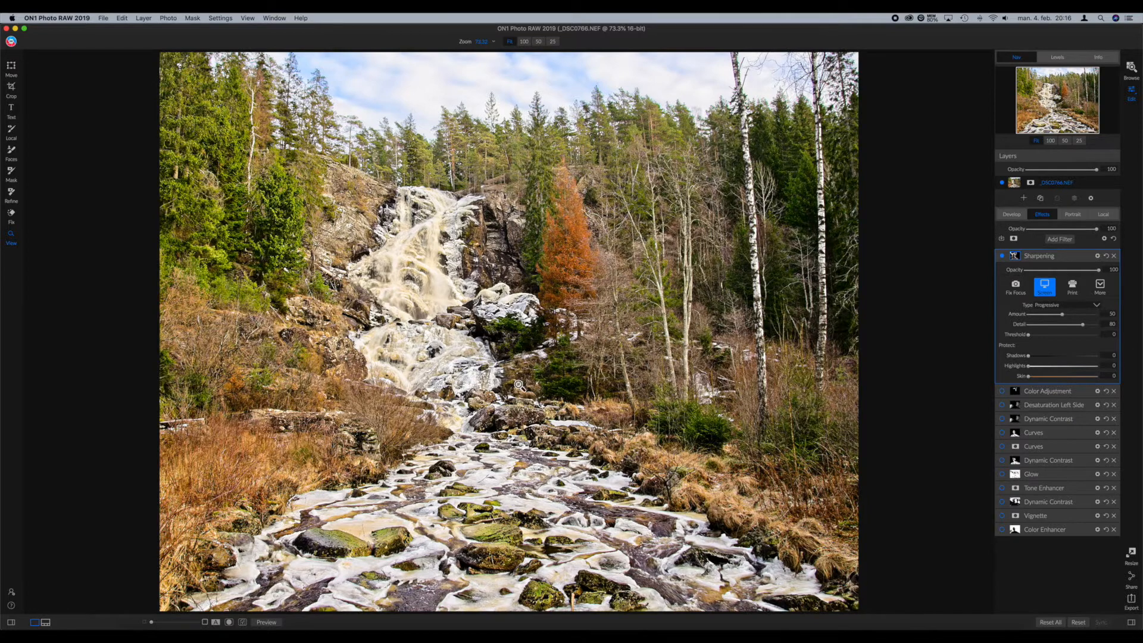
- Activate the retouching tools for cleaning up the cropped photo
left_click(11, 213)
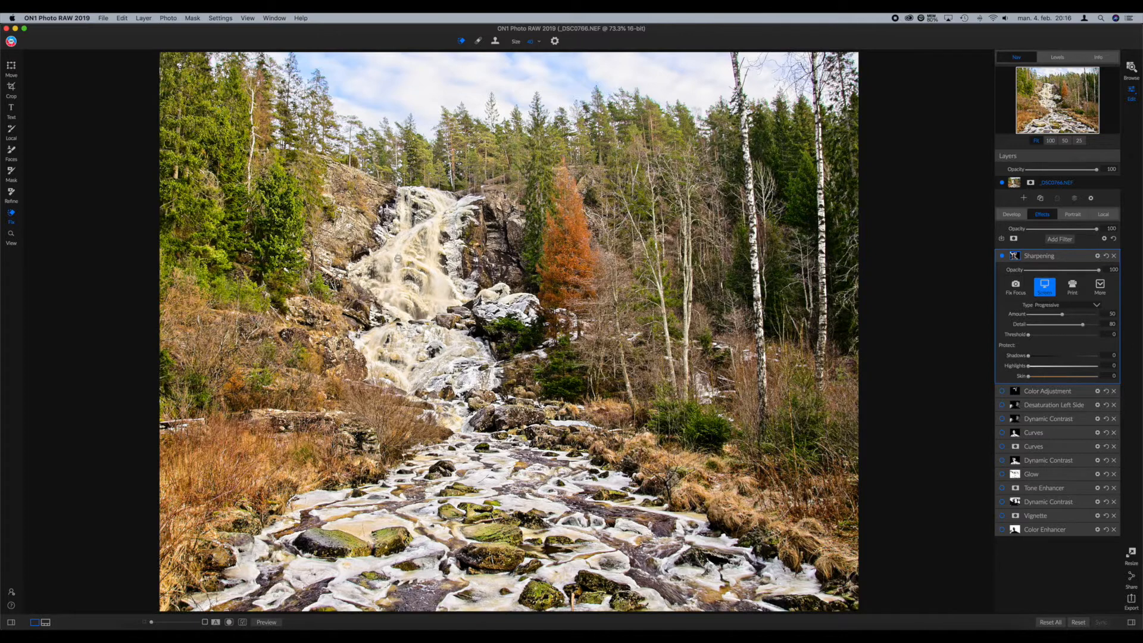
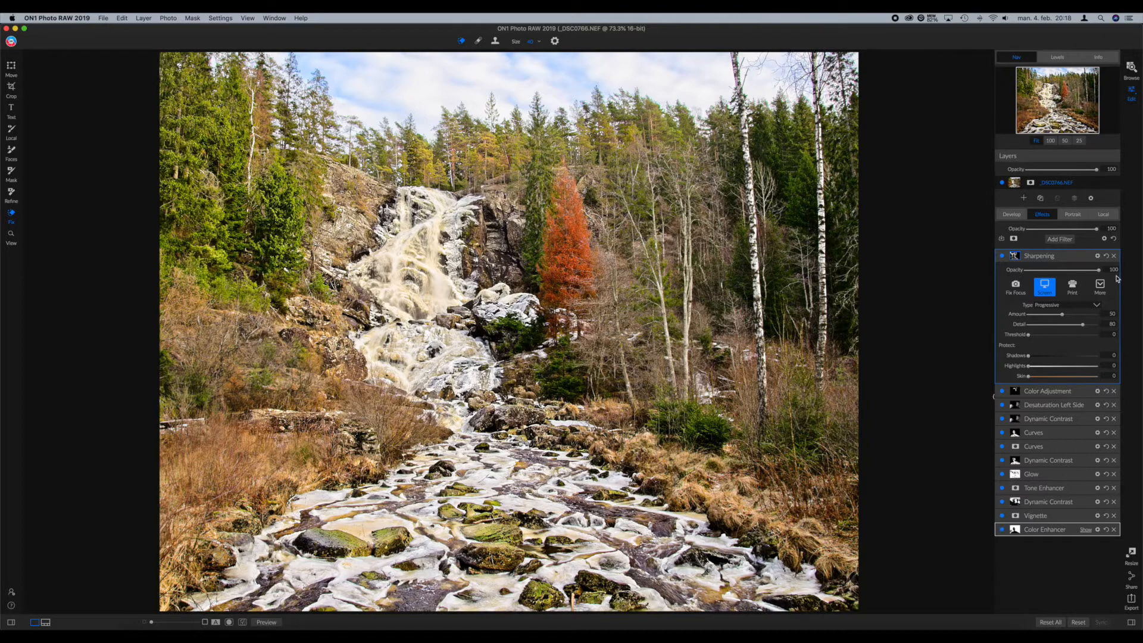
- Turn on the topmost local adjustment and activate the Masking Brush
left_click(1104, 215)
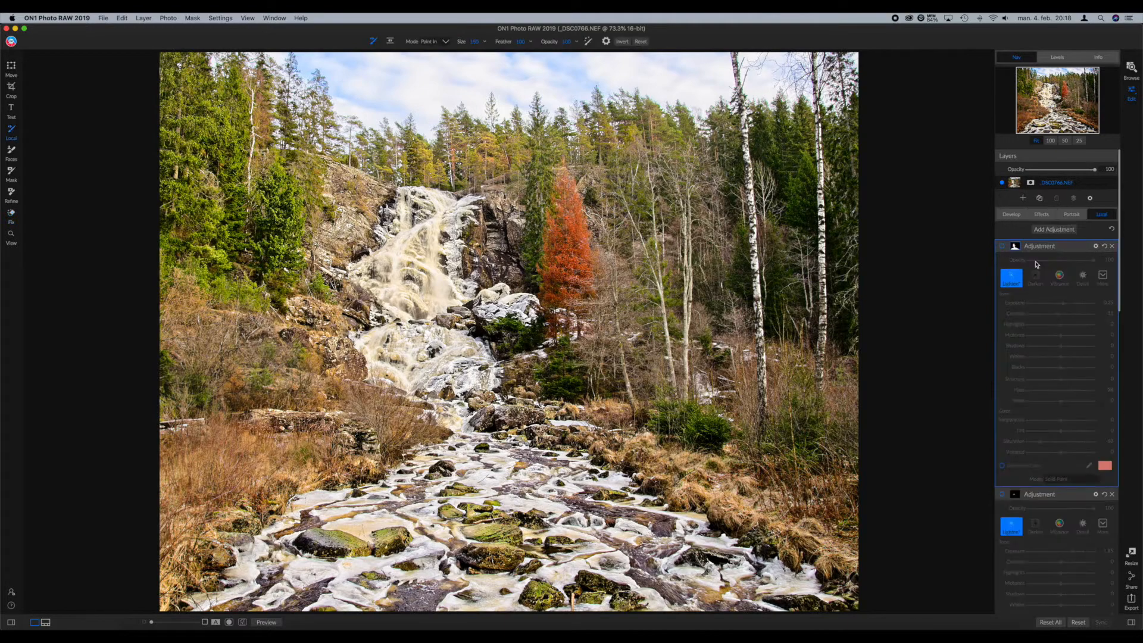
left_click(1004, 247)
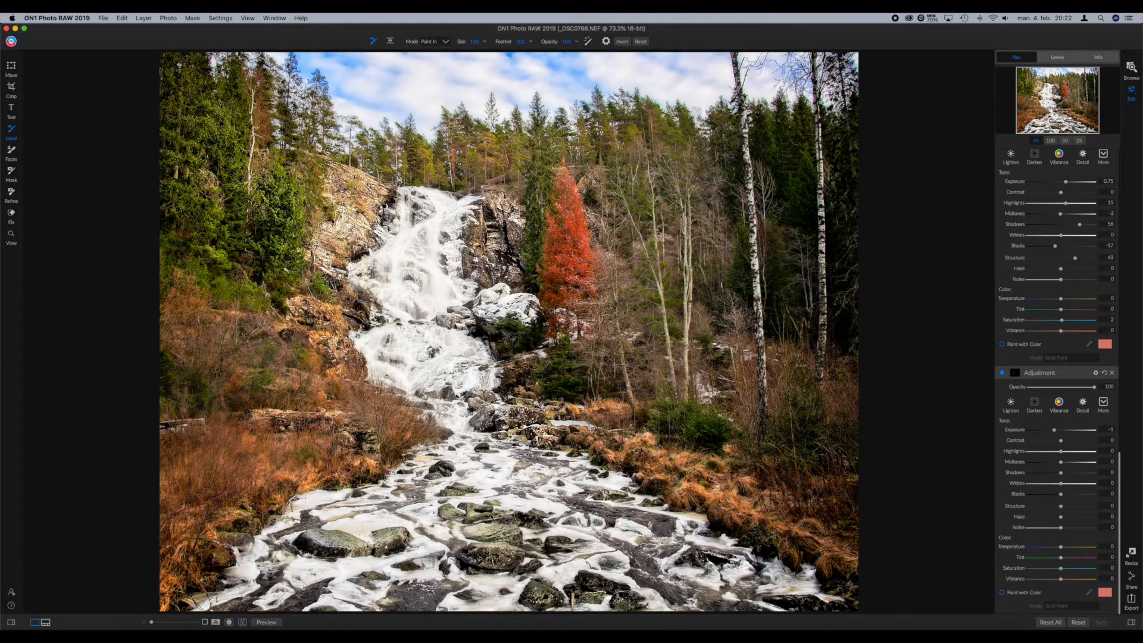
left_click(12, 174)
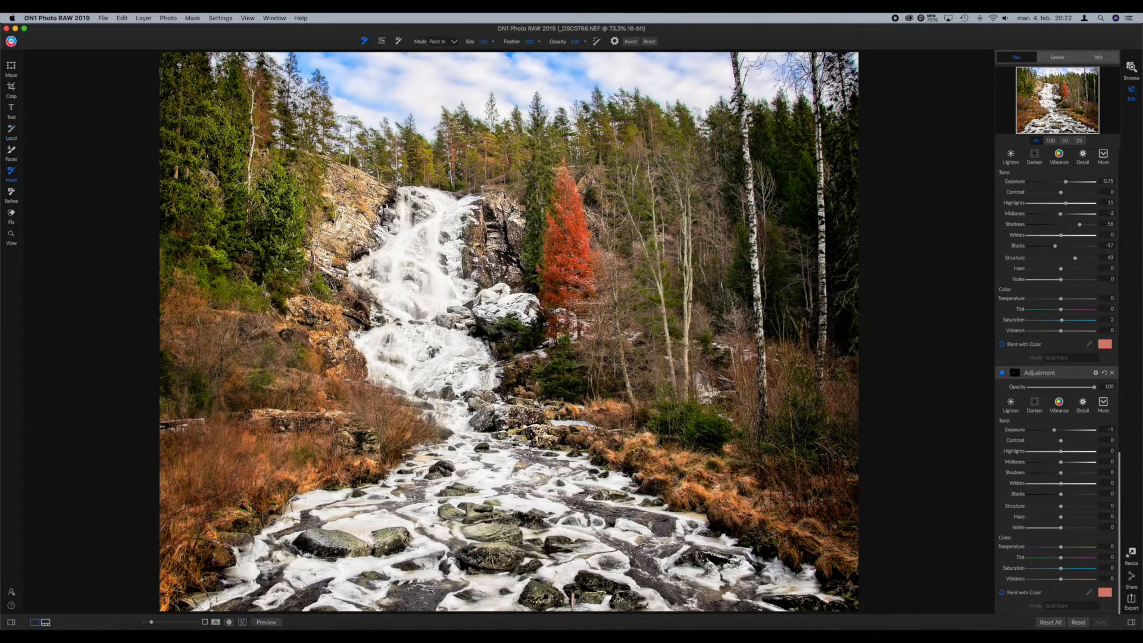